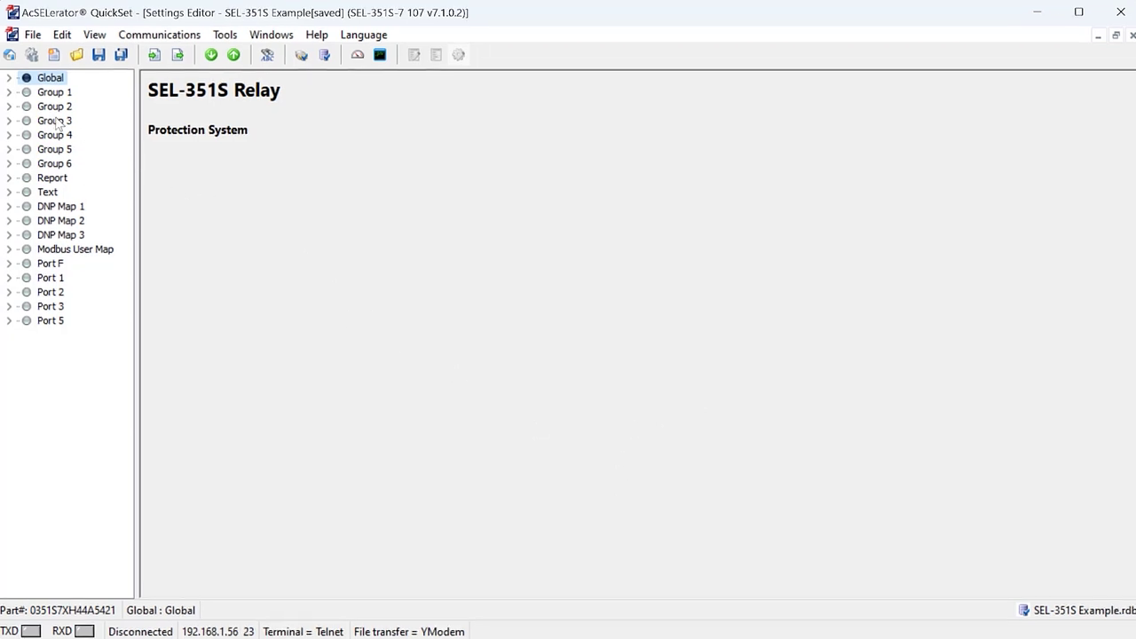
Open the Reclosing Relay settings in Set 1 of Group 1, widening the settings tree so its names are readable
click(9, 92)
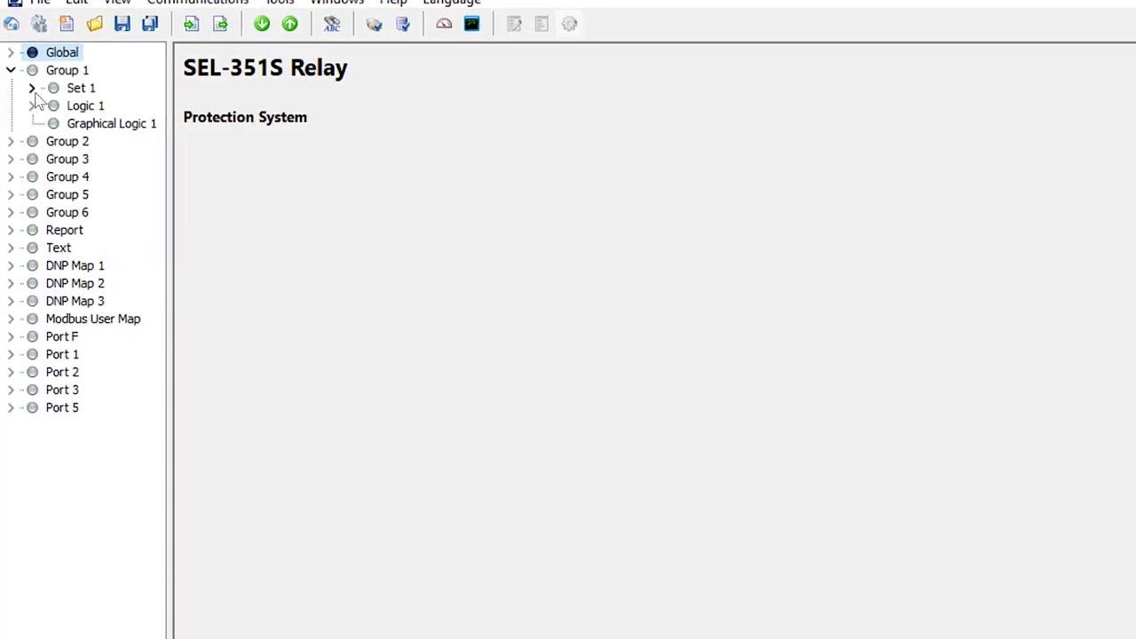
click(32, 89)
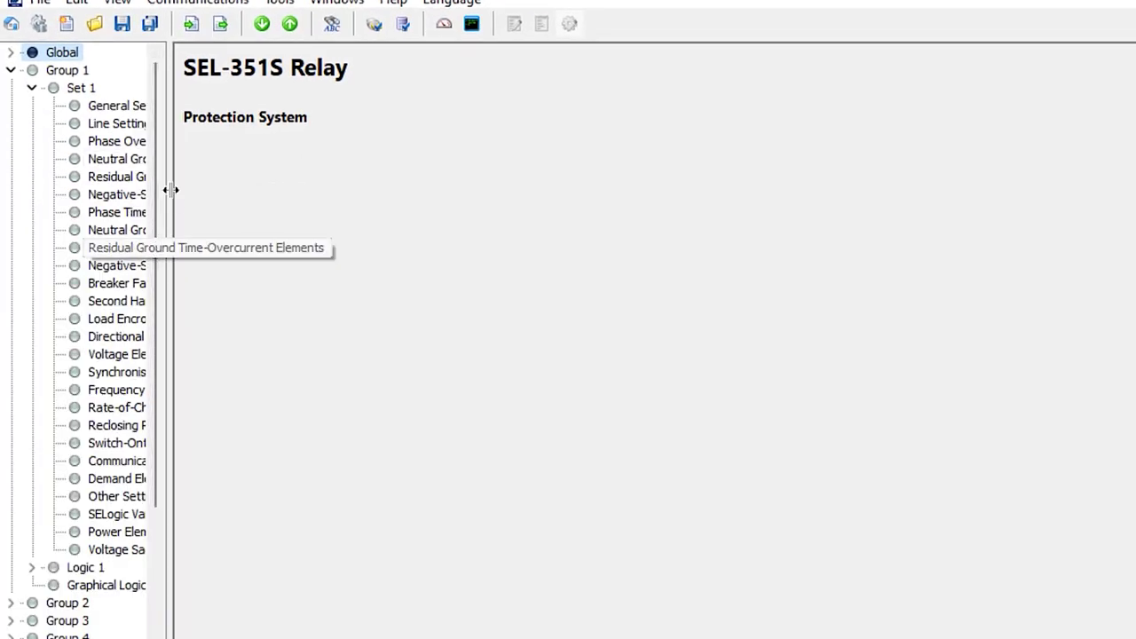
drag(173, 192, 396, 236)
click(130, 427)
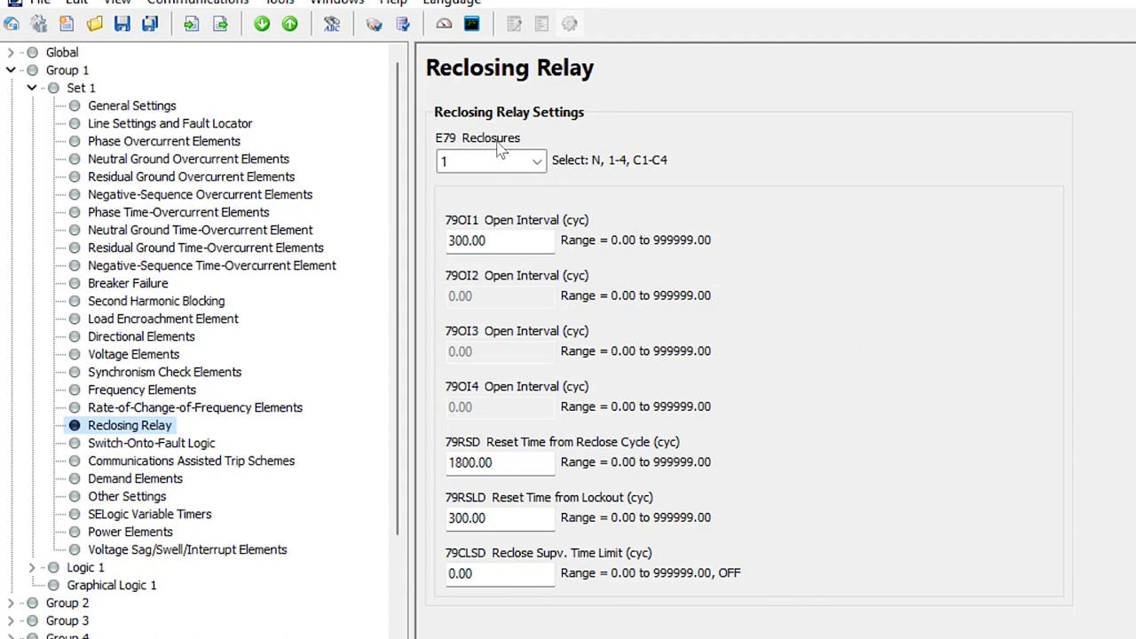
Set E79 Reclosures to 3 for the Group 1 reclosing relay
click(536, 161)
click(537, 185)
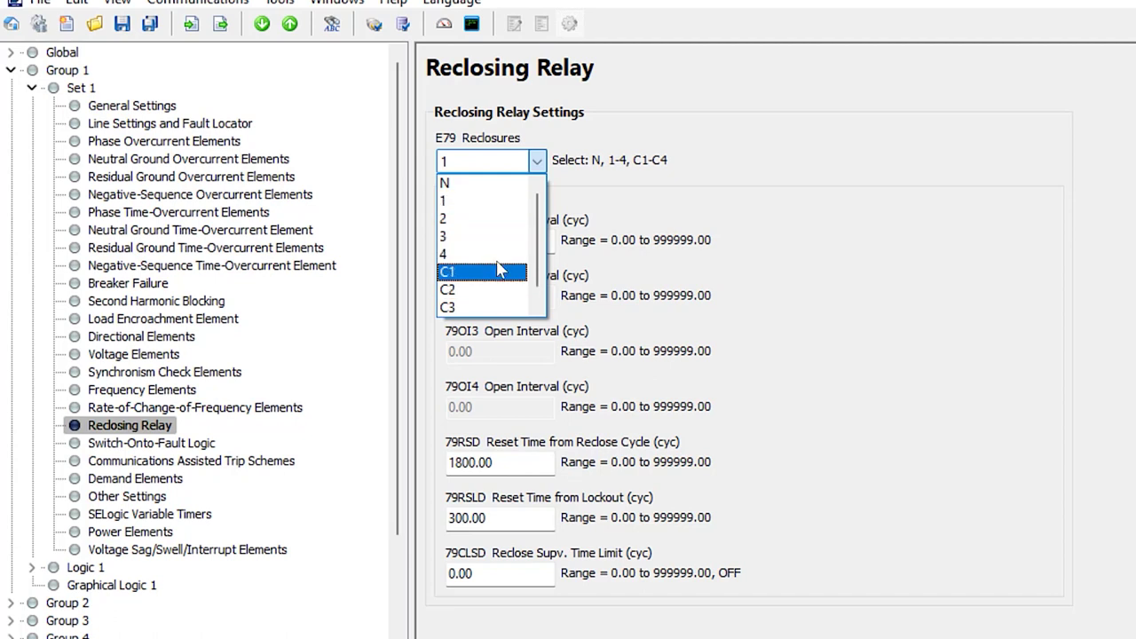
scroll(494, 272, down, 1)
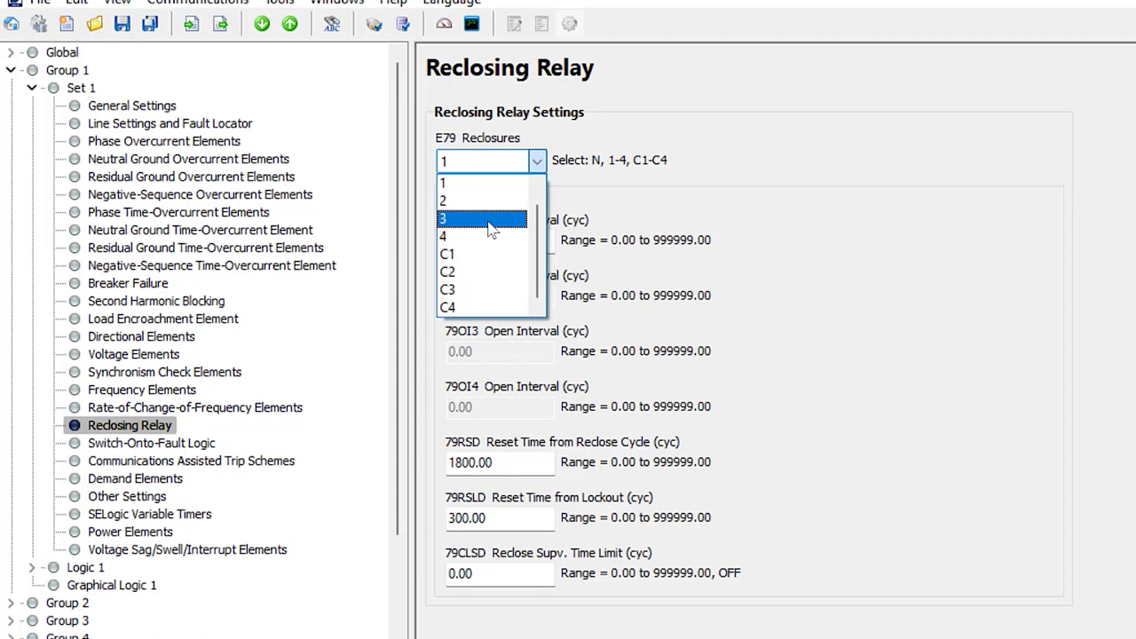
click(492, 229)
click(538, 160)
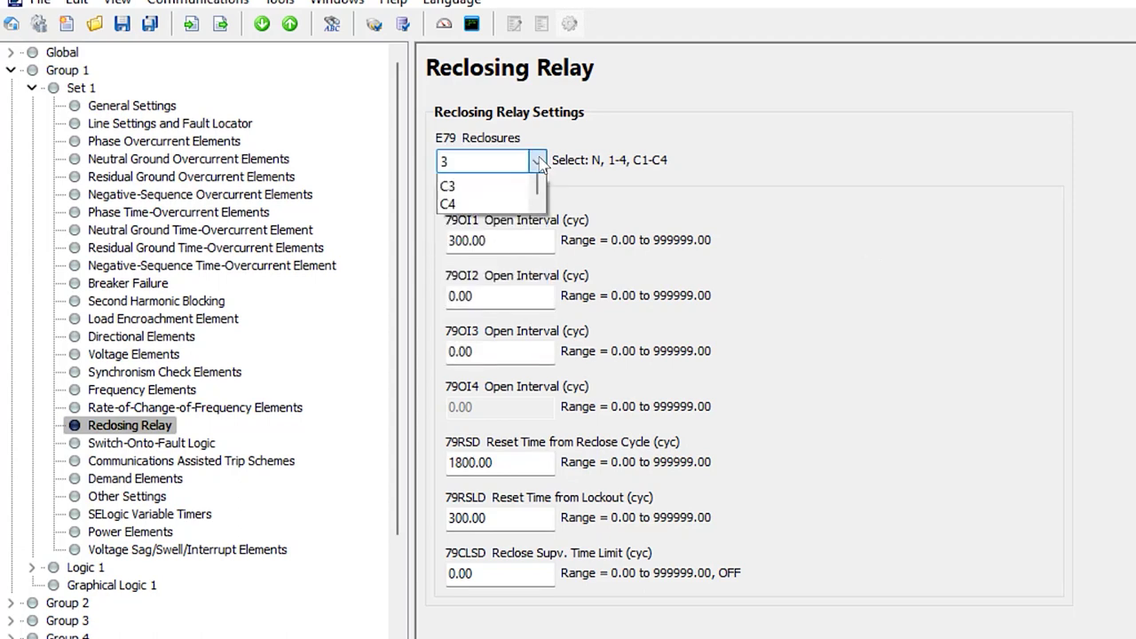
click(513, 221)
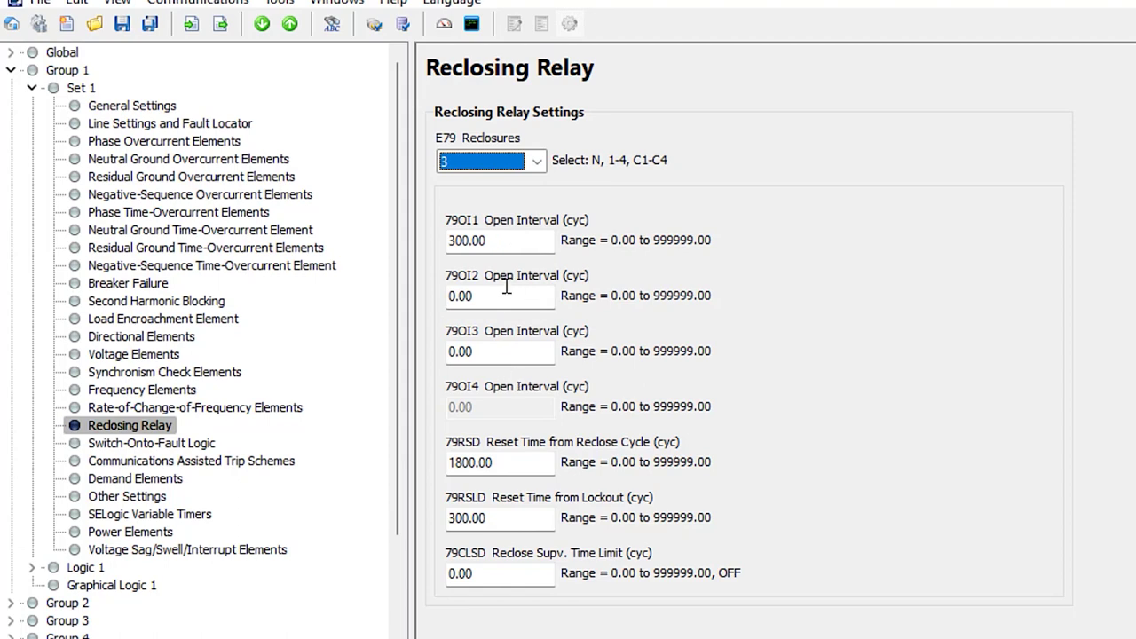
Switch E79 Reclosures to 1 and back to 3 to compare which open intervals each choice enables
click(523, 162)
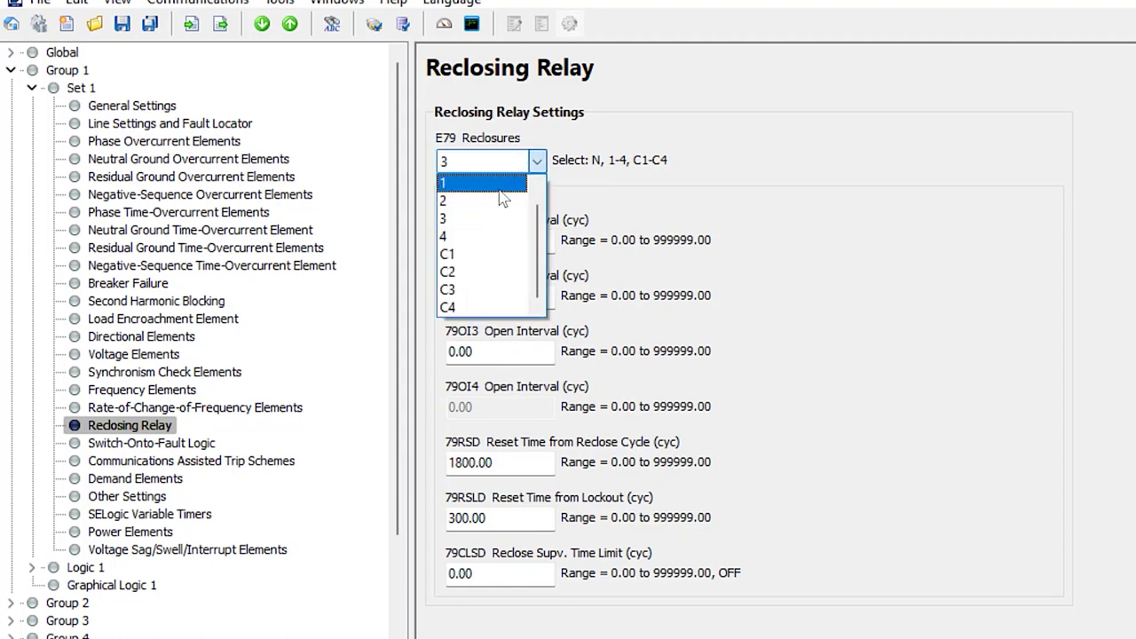
click(499, 185)
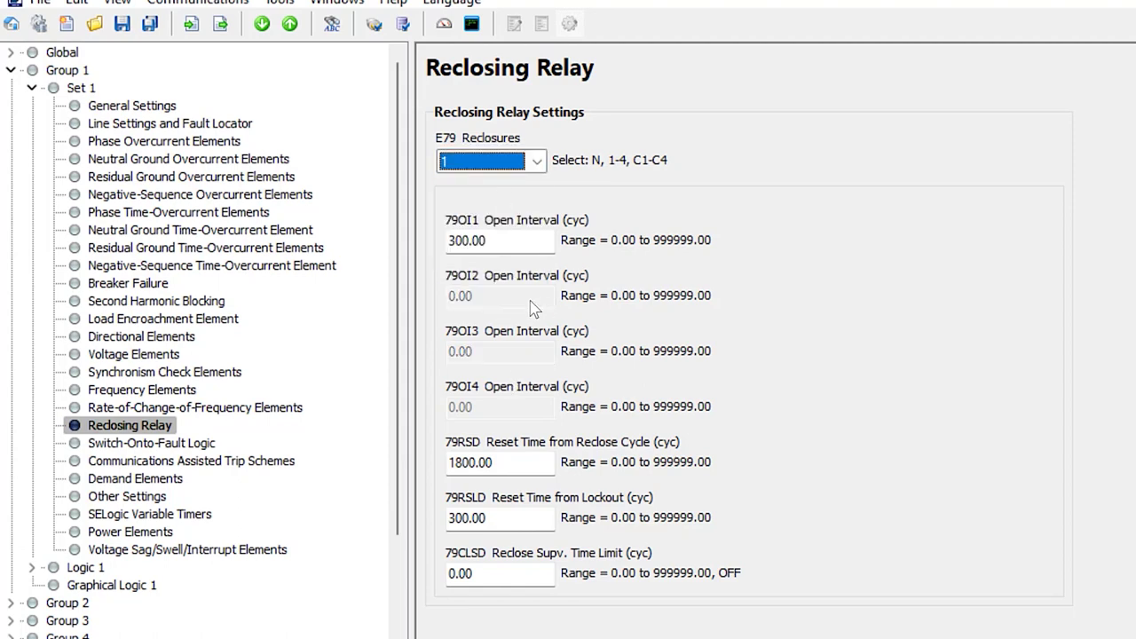
click(537, 161)
click(515, 220)
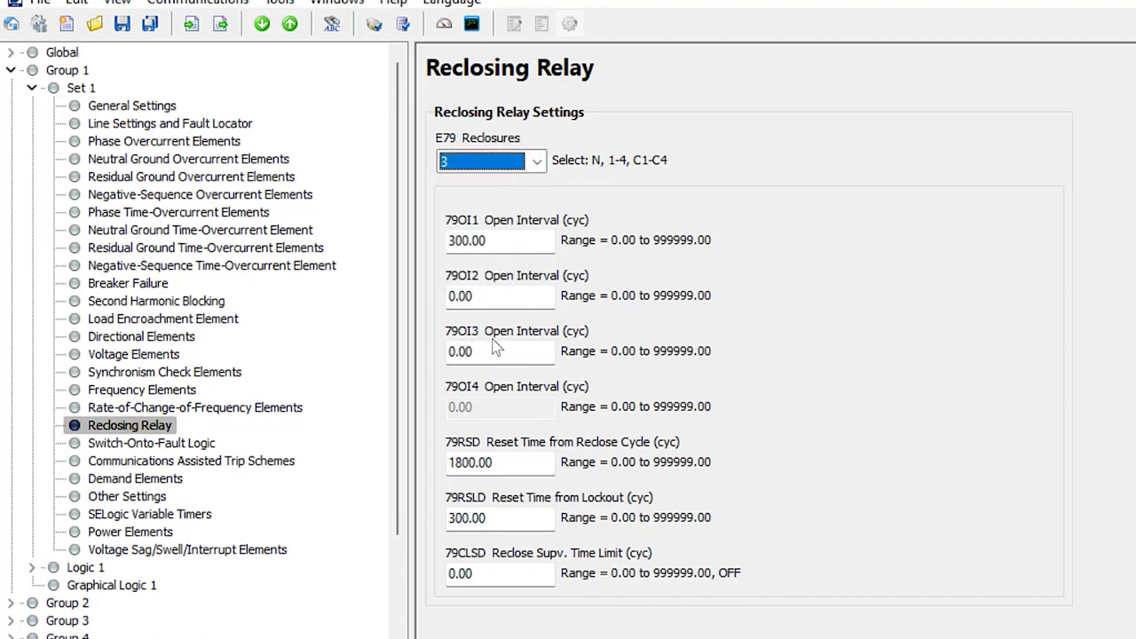
Set both the 79OI2 and 79OI3 open intervals to 3600.00 cycles
click(522, 241)
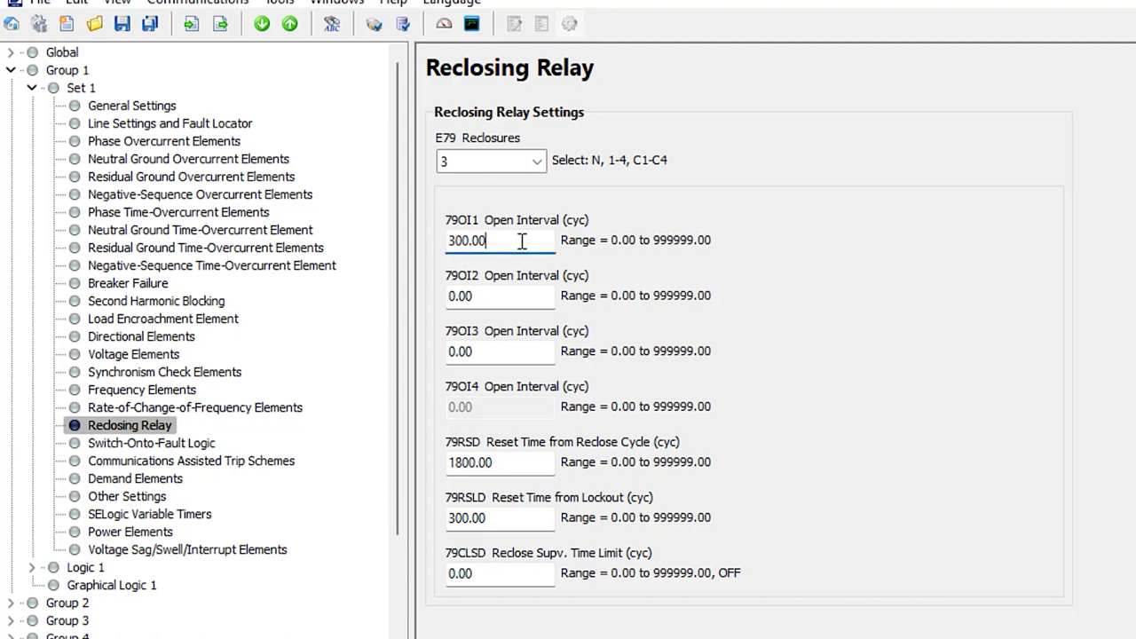
key(ctrl+a)
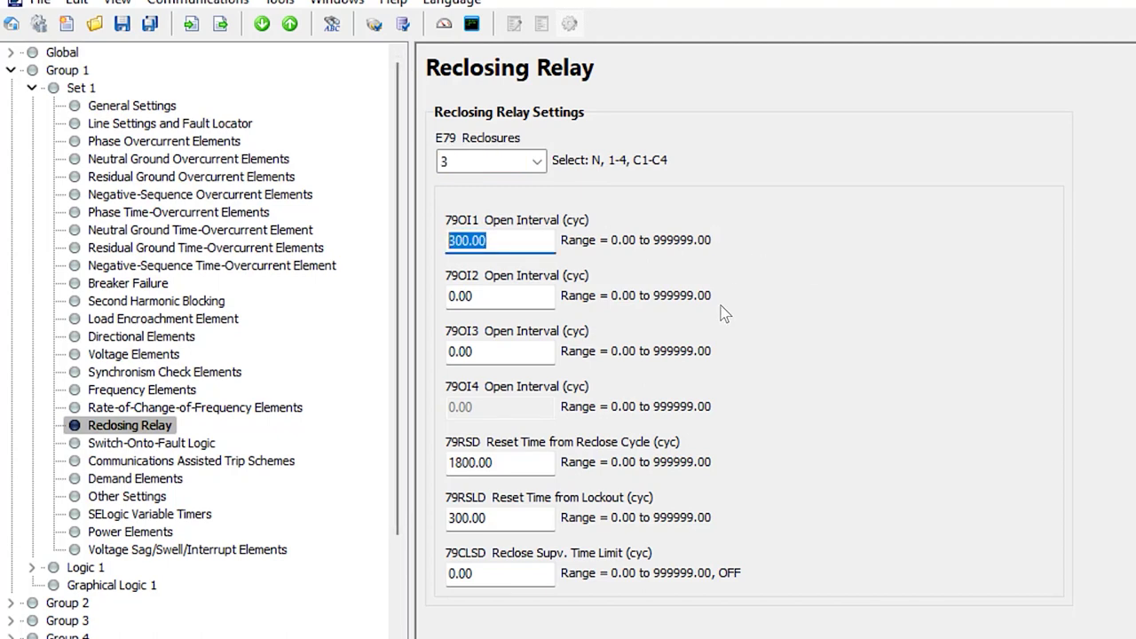
key(Tab)
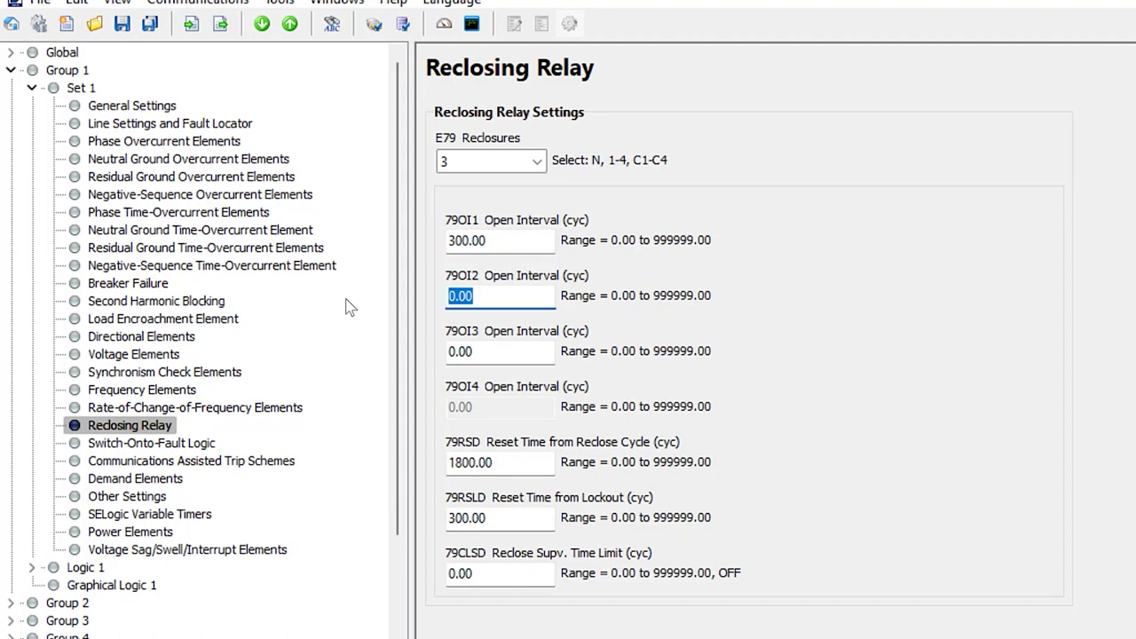
text(3600.00)
click(489, 352)
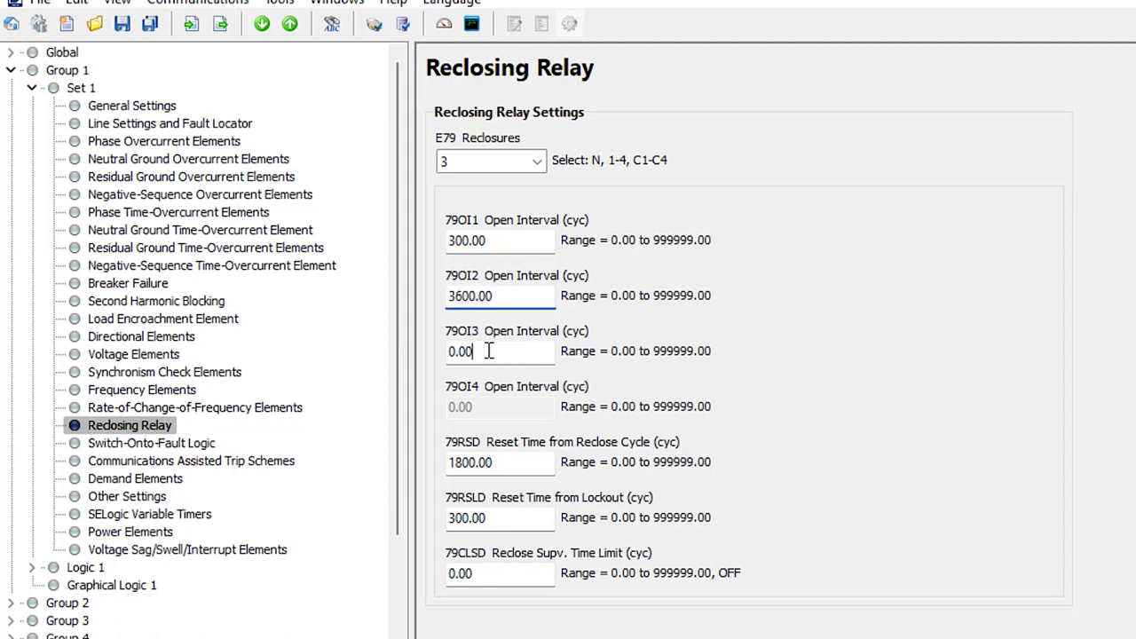
key(ctrl+a)
text(3600.00)
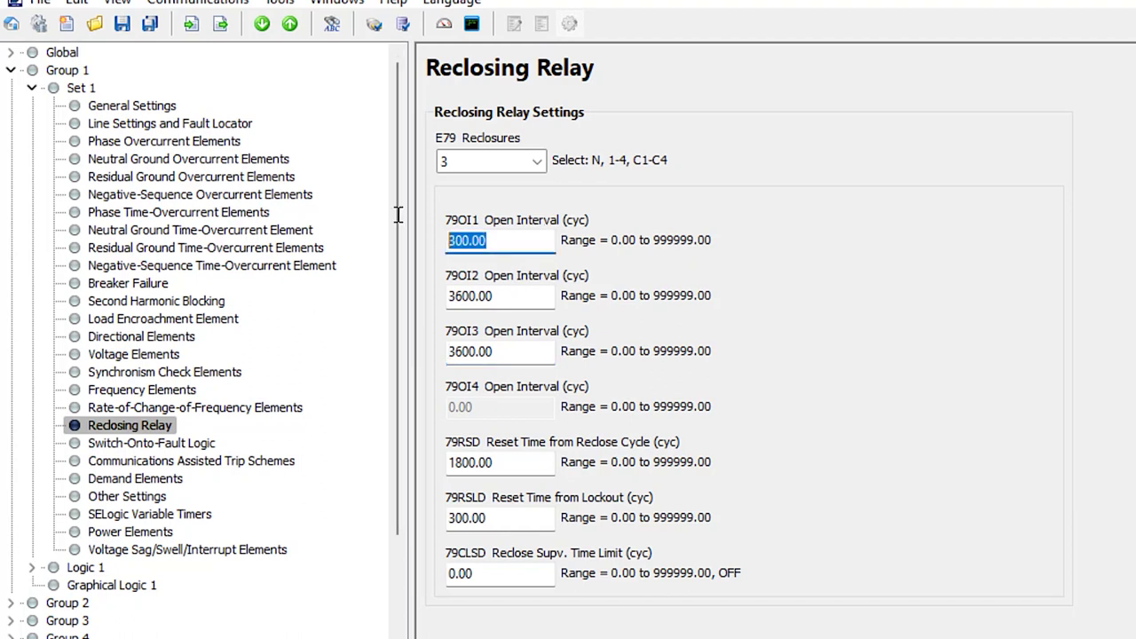
Review the open intervals, the 79RSD and 79RSLD reset times, and the 79CLSD reclose supervision time limit
key(shift+Tab)
key(shift+Tab)
click(530, 296)
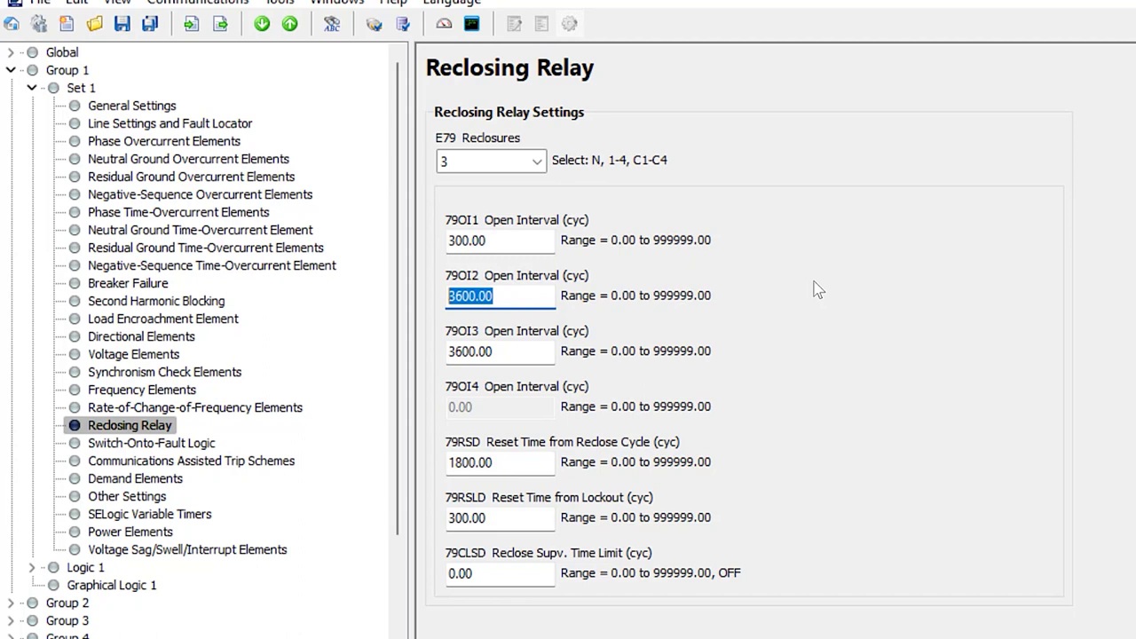
key(Tab)
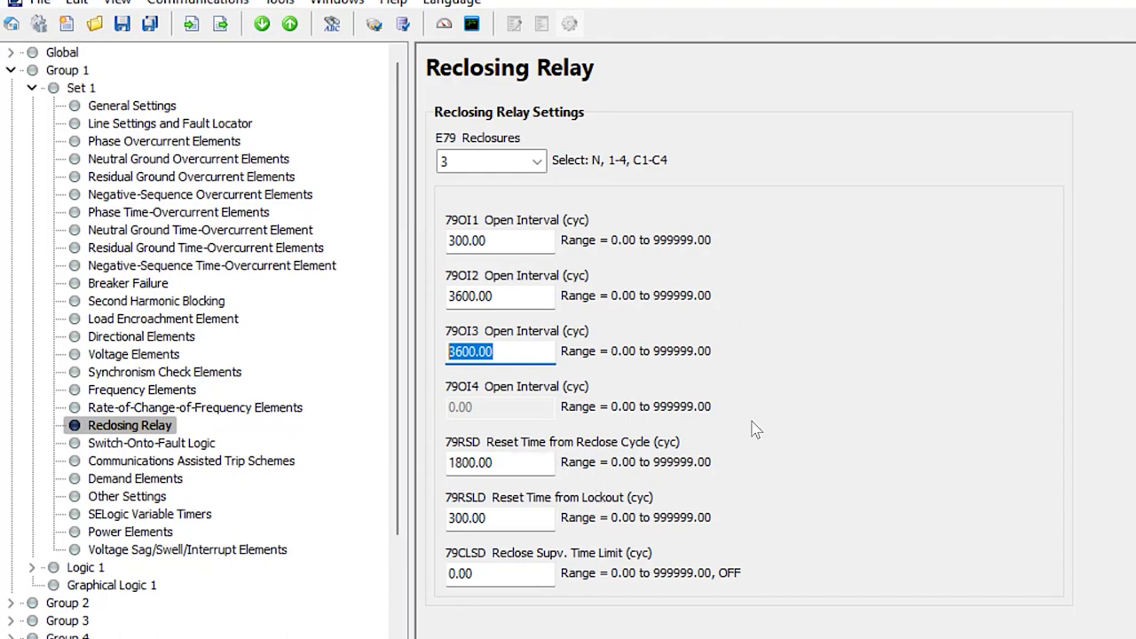
key(Tab)
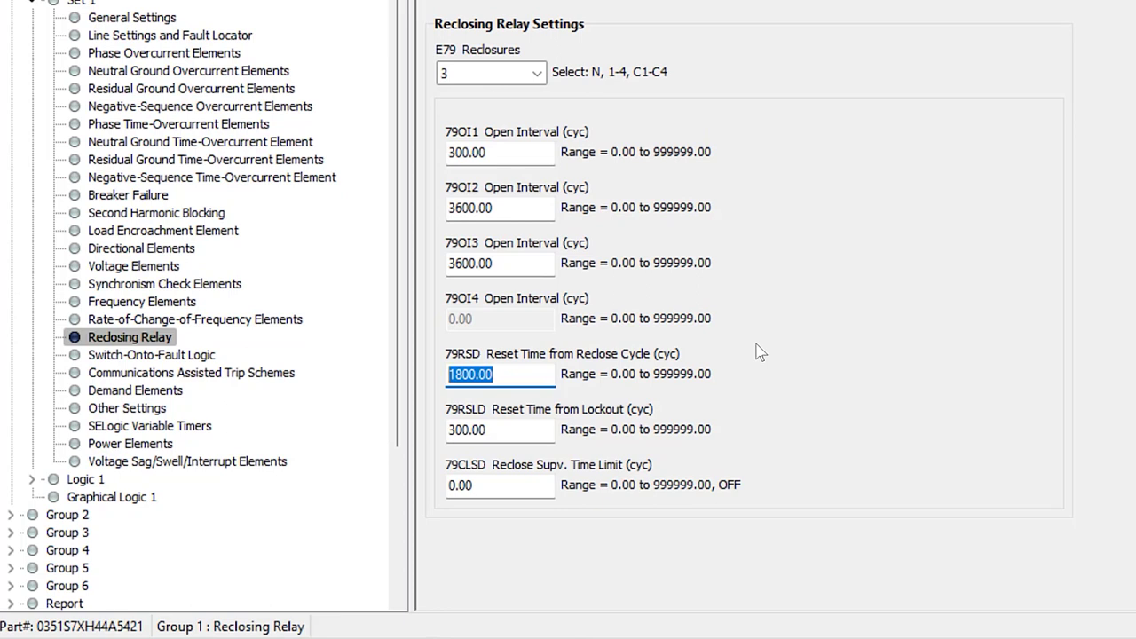
key(Tab)
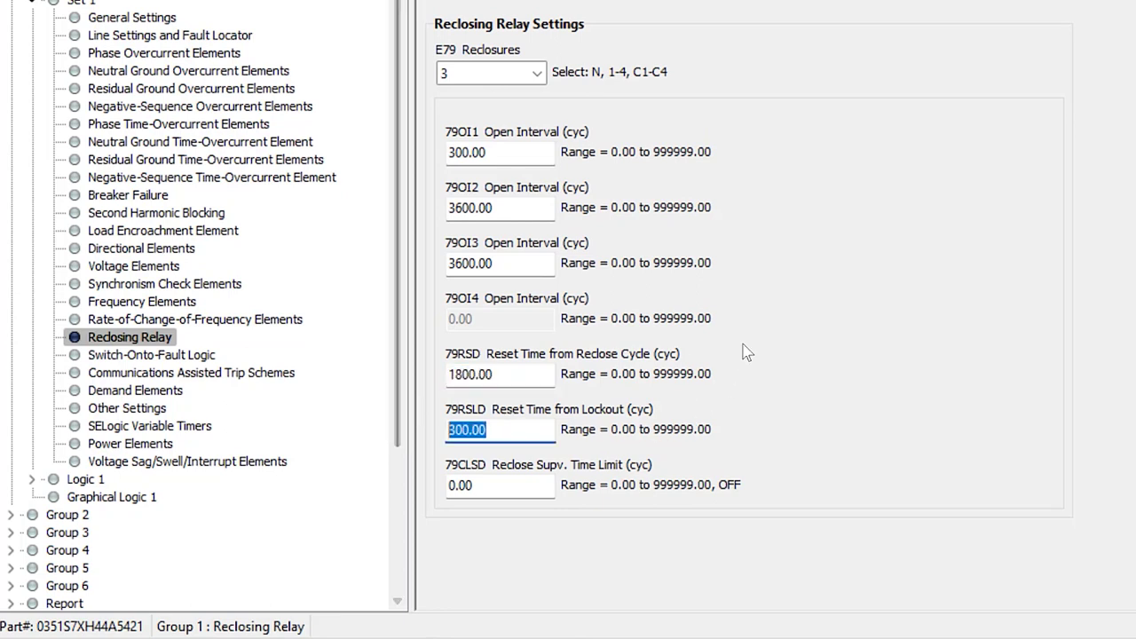
key(Tab)
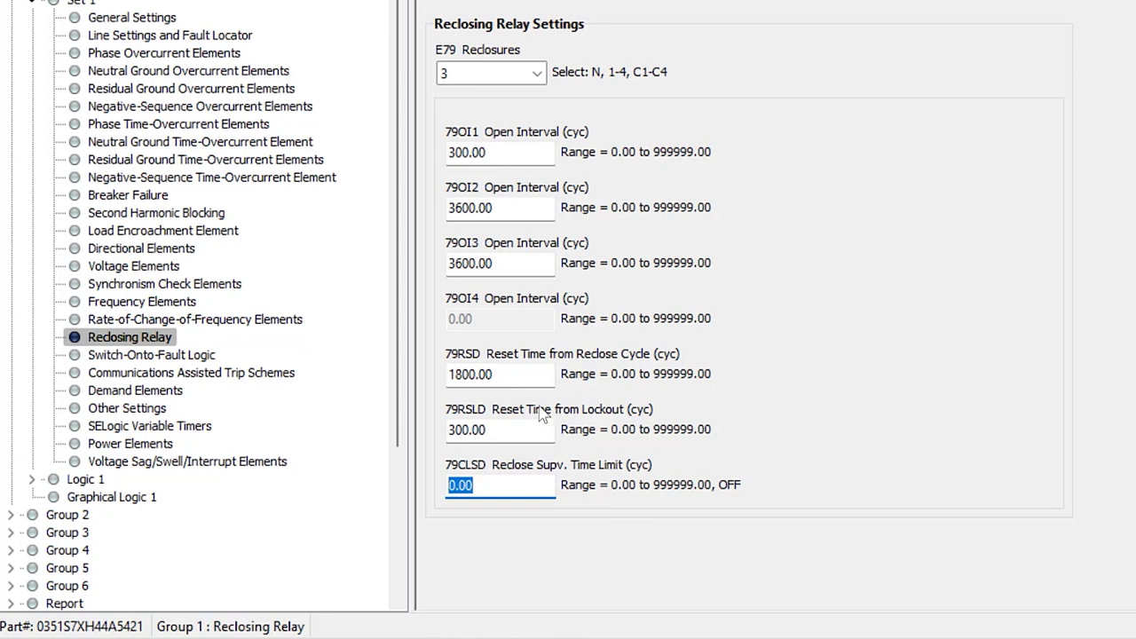
drag(461, 374, 504, 355)
double_click(522, 375)
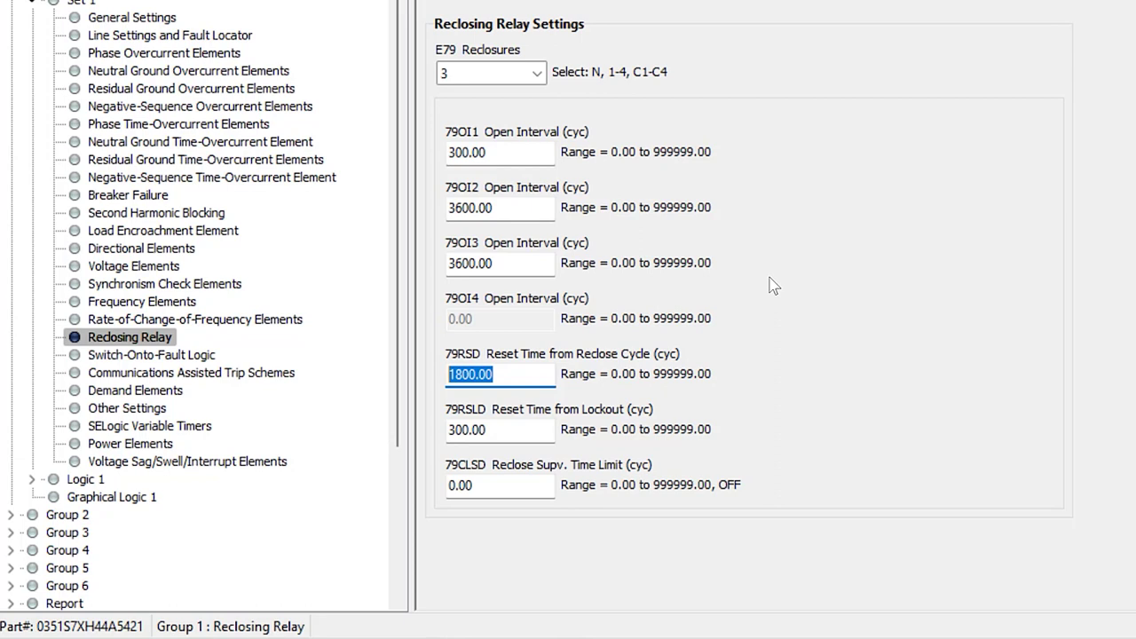
Compare the 79RSD and 79RSLD reset times and set 79RSLD Reset Time from Lockout to 3600.00 cycles
click(522, 431)
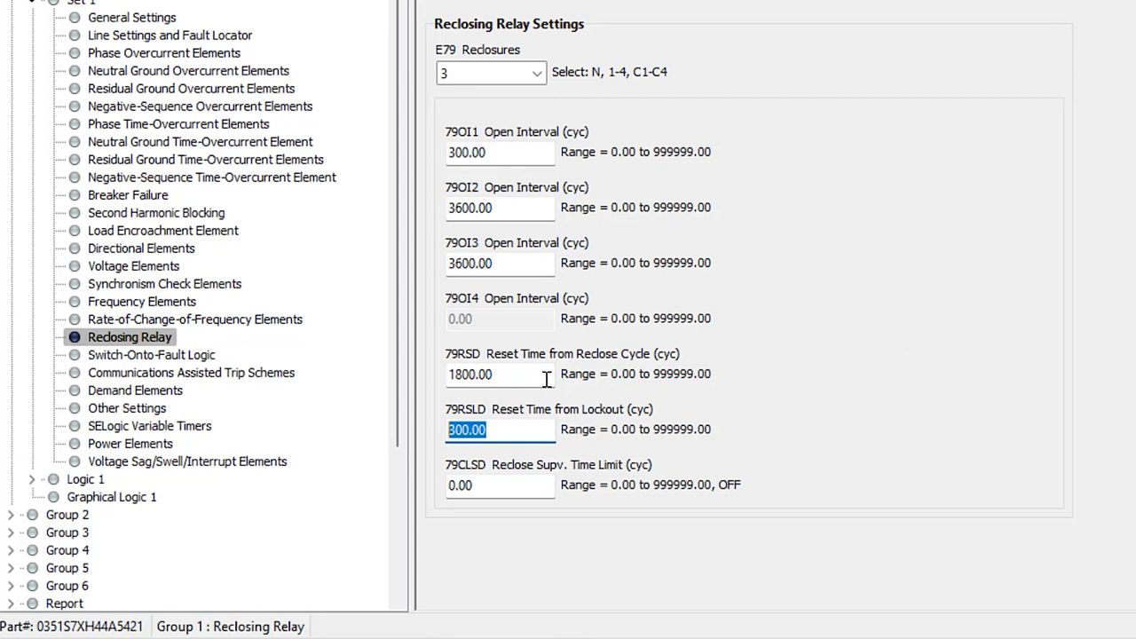
key(shift+Tab)
key(Tab)
click(525, 434)
drag(524, 433, 345, 419)
double_click(468, 378)
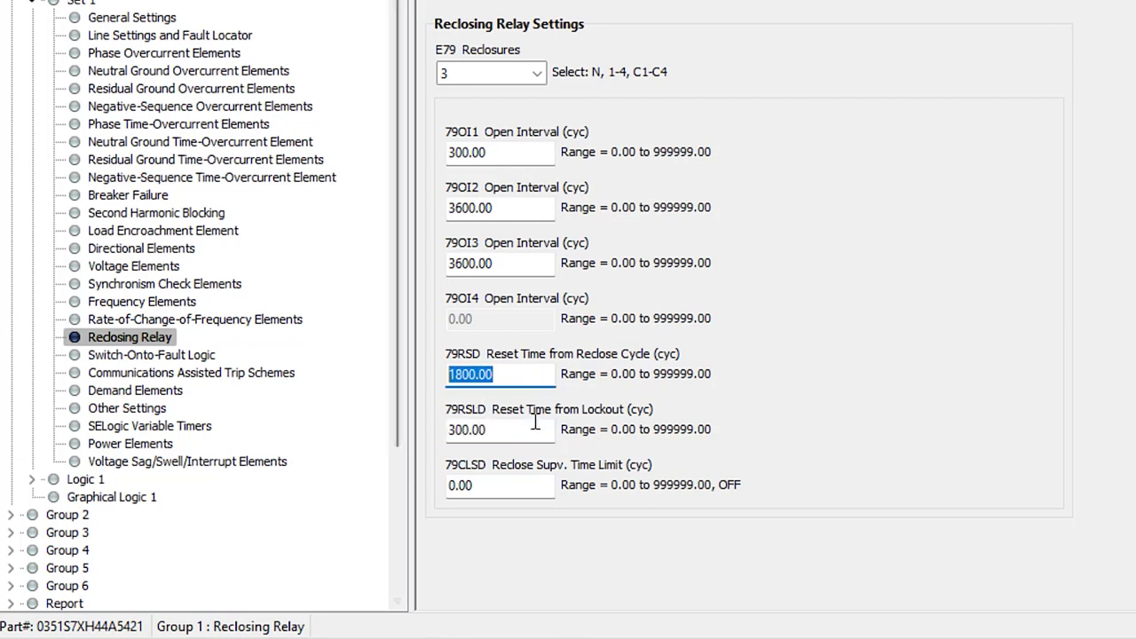
drag(526, 428, 450, 422)
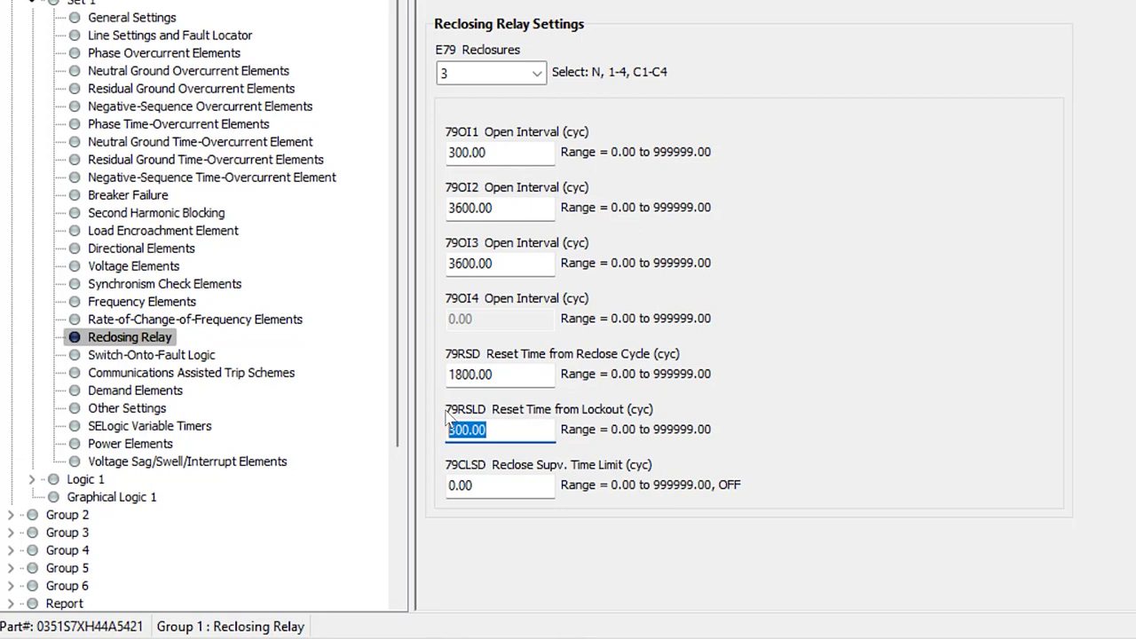
text(3600.00)
Check each reclosing timer in order, from the 79OI1 open interval through the 79CLSD reclose supervision time limit
double_click(516, 149)
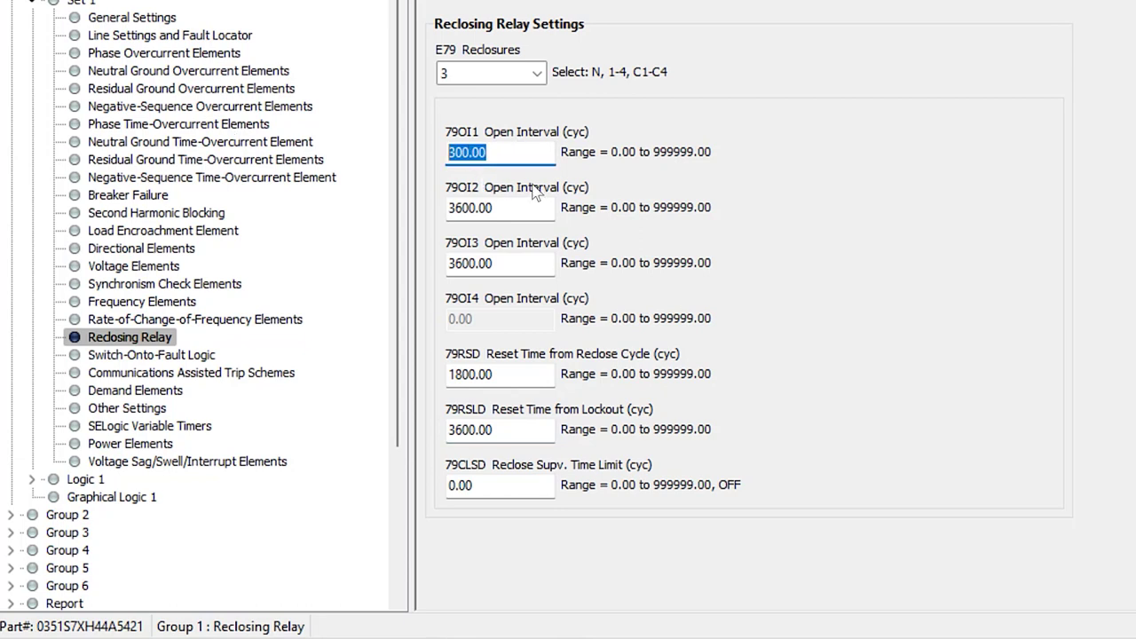
drag(496, 208, 447, 208)
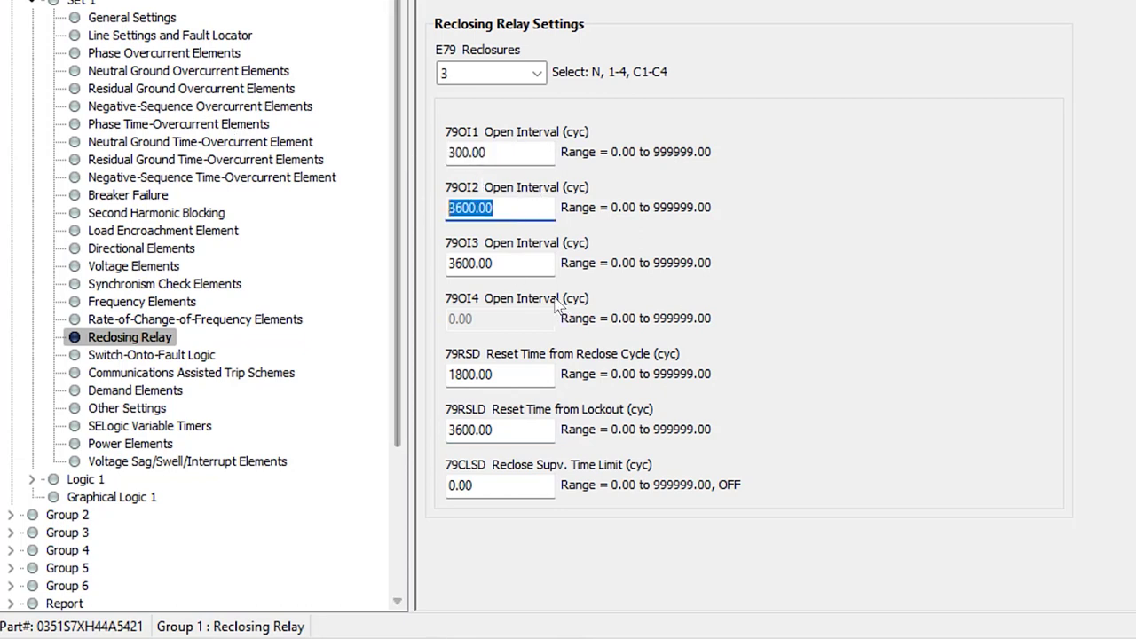
double_click(527, 264)
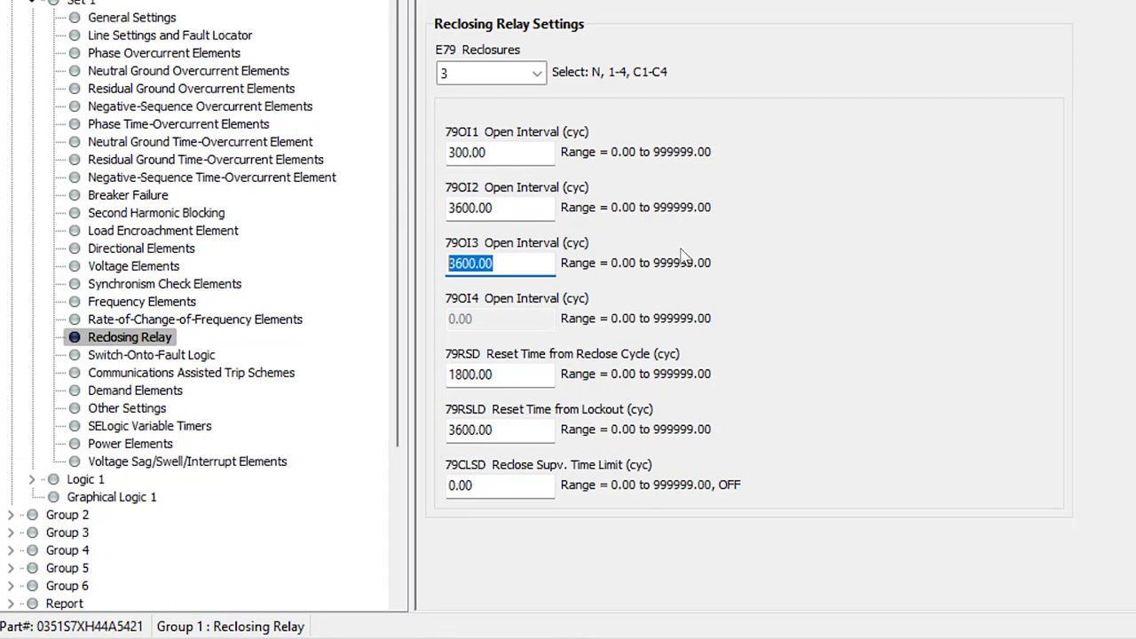
double_click(540, 374)
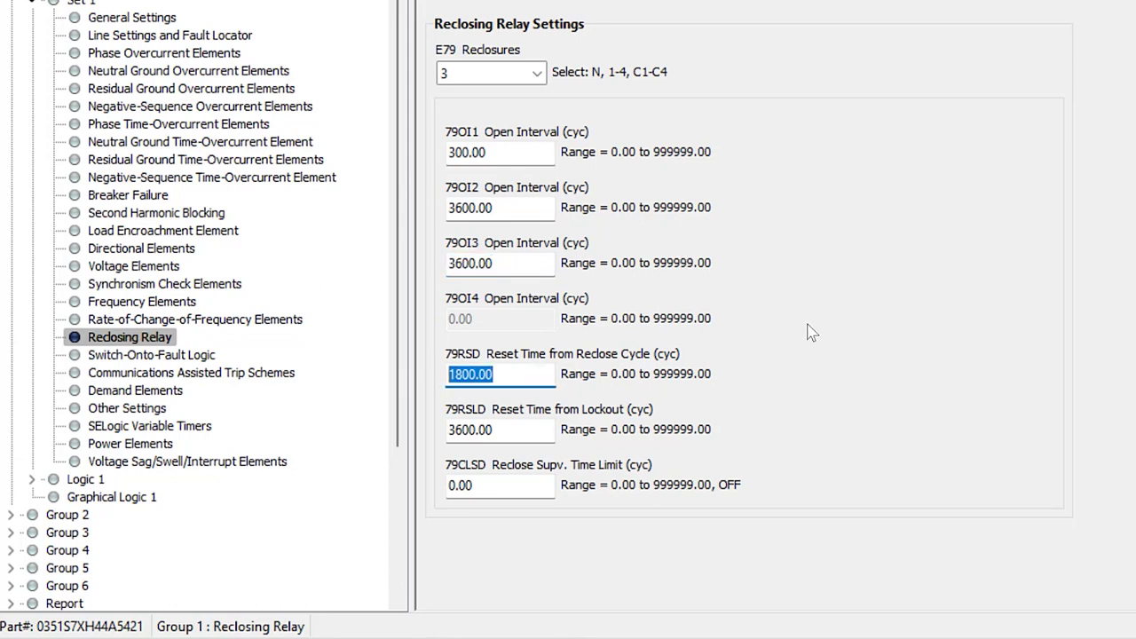
double_click(515, 428)
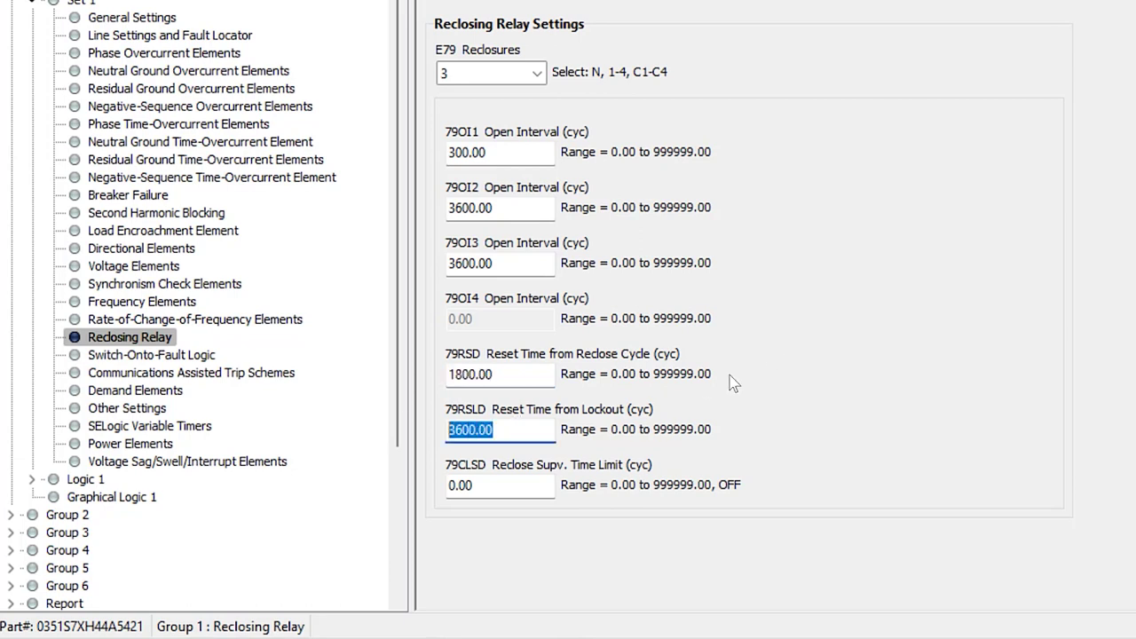
double_click(520, 487)
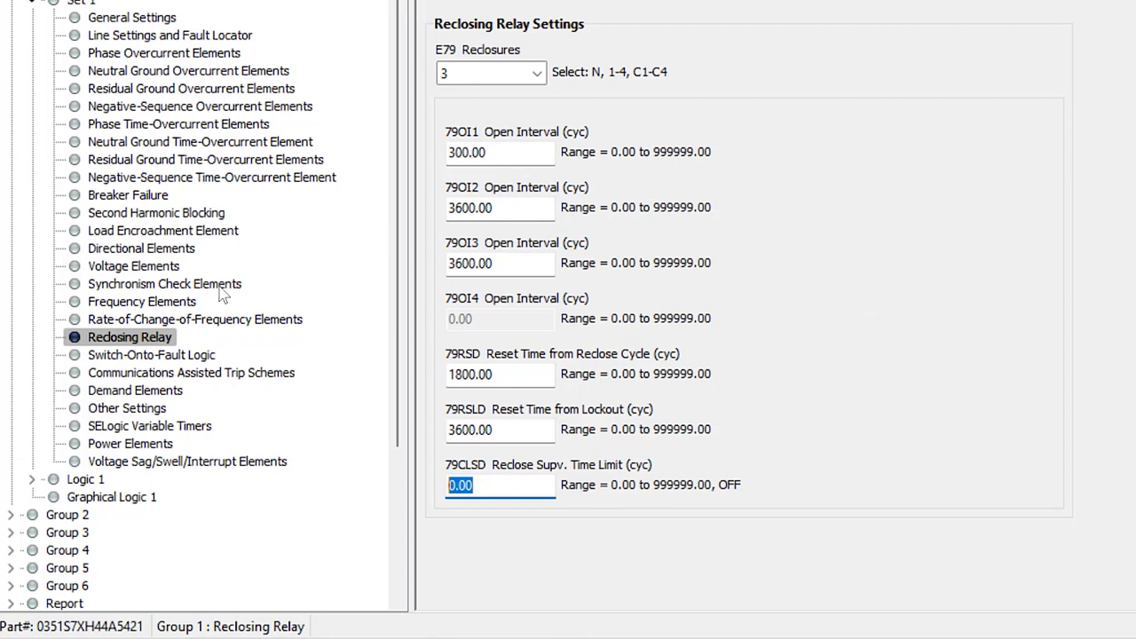
Open Close/Reclose Logic under Logic 1 of Group 1 and examine the 79RI Reclose Initiate equation among the reclosing relay equations
scroll(225, 293, down, 4)
click(41, 284)
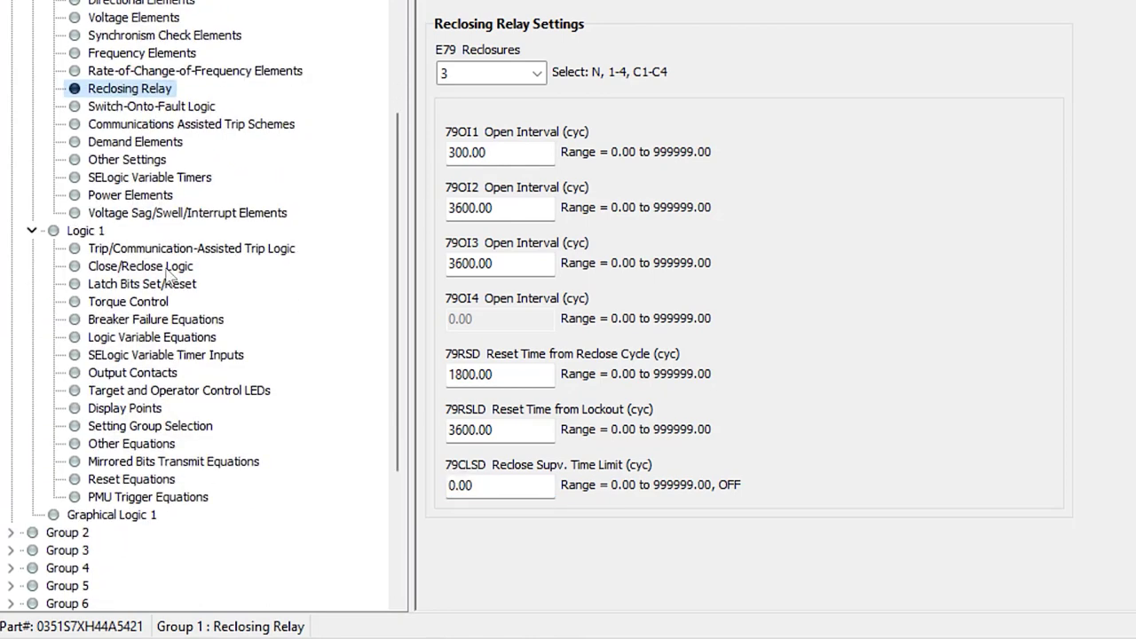
click(164, 269)
scroll(981, 279, down, 3)
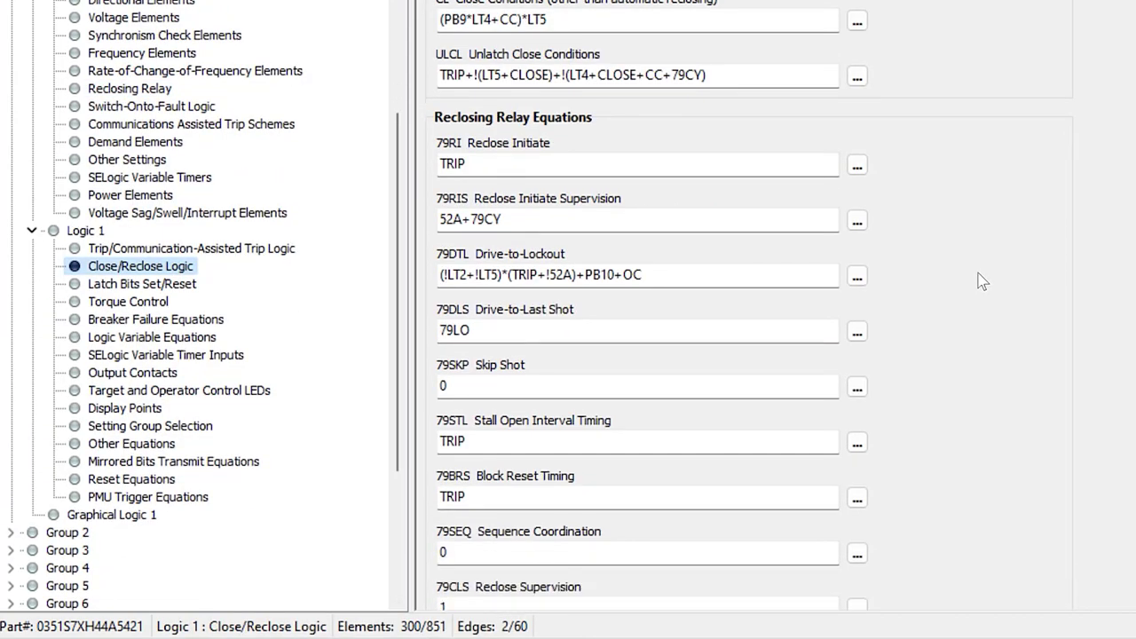
scroll(983, 282, down, 1)
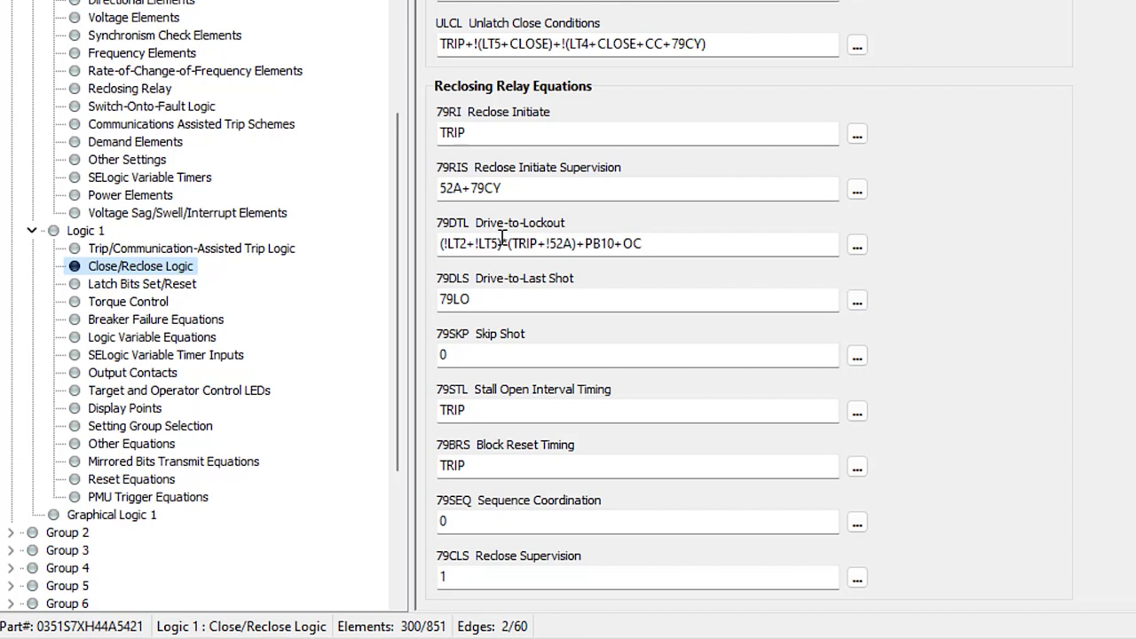
click(496, 133)
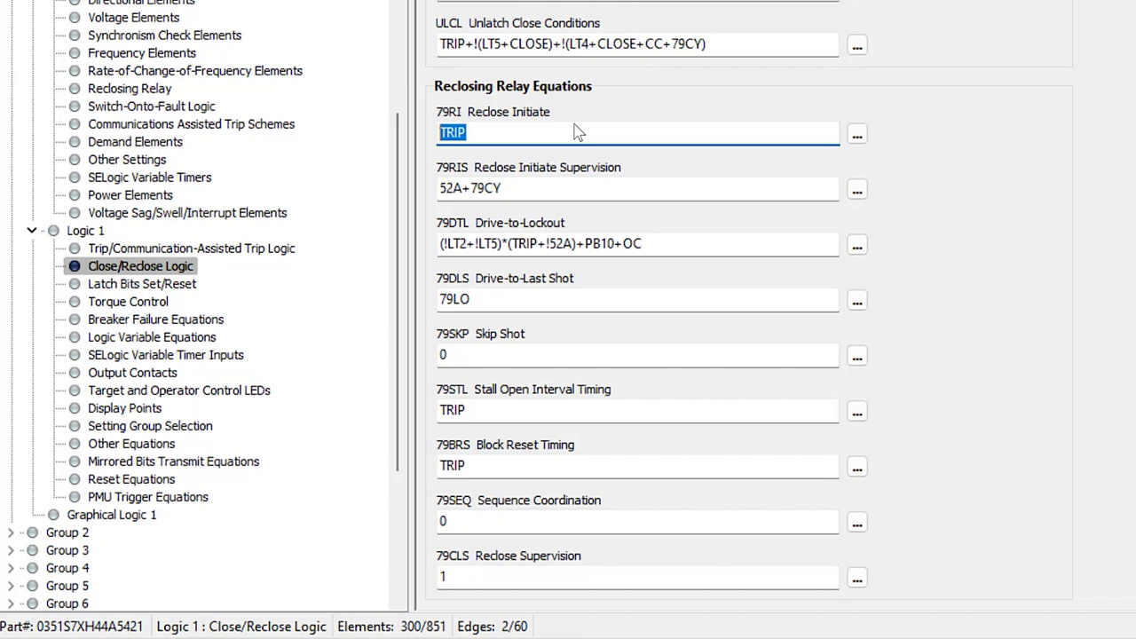
click(575, 132)
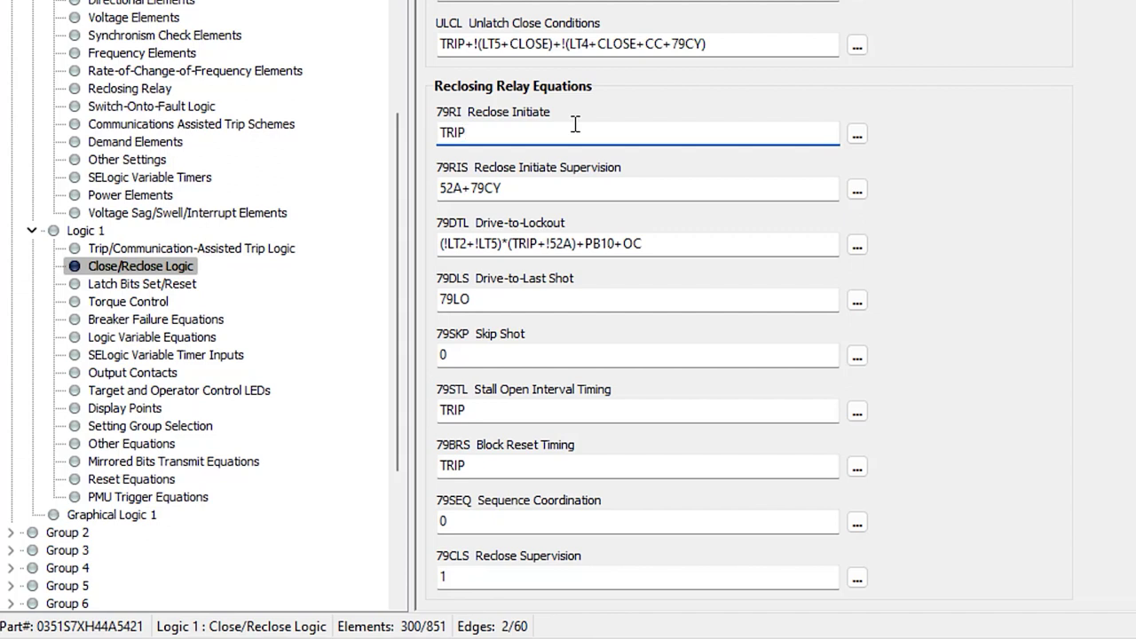
Compare the 79RI Reclose Initiate equation with the 79RIS Reclose Initiate Supervision equation, examining its 52A and 79CY terms
text(+)
key(BackSpace)
click(562, 185)
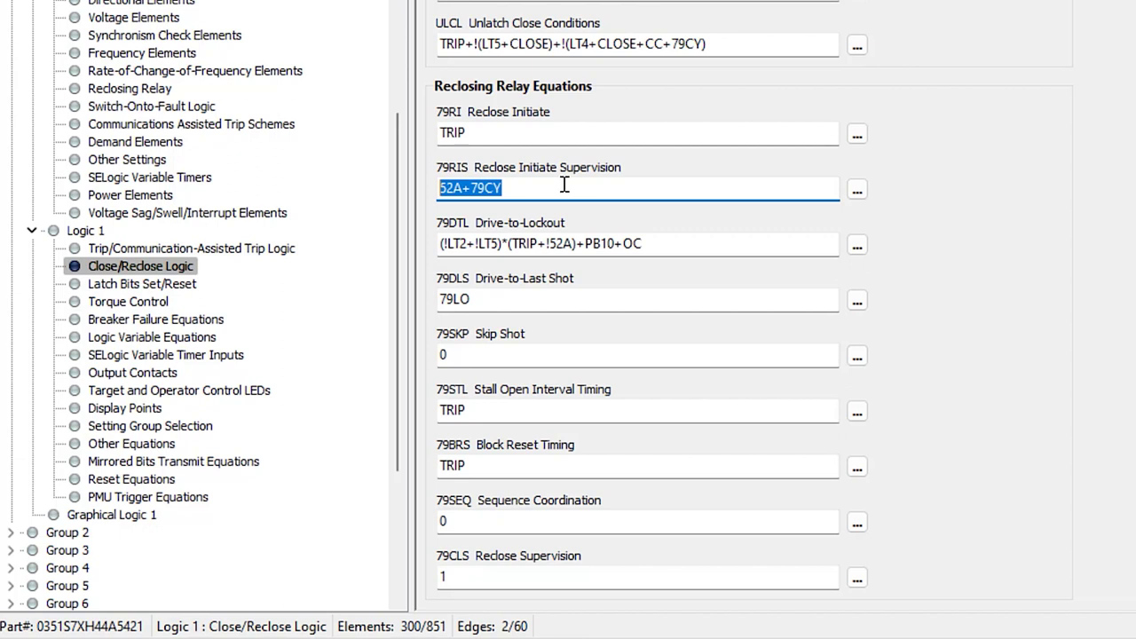
click(512, 133)
click(439, 187)
key(Left)
key(Right)
key(Right)
key(Right)
key(Right)
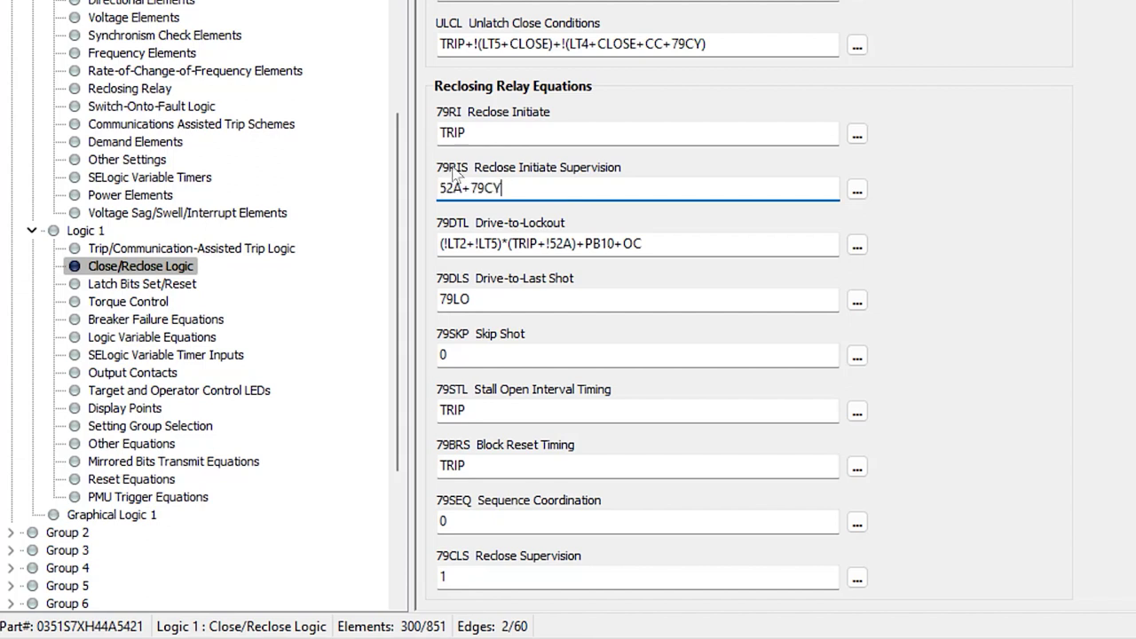
key(shift+End)
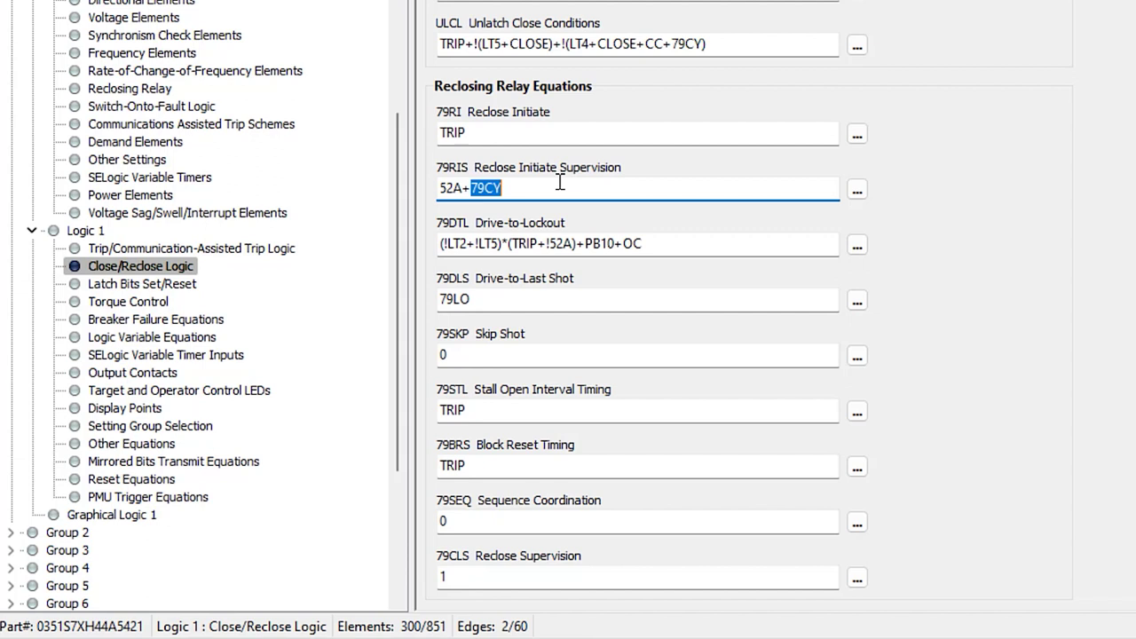
drag(561, 182, 380, 177)
drag(506, 132, 392, 125)
key(Tab)
Reduce the 79DTL Drive-to-Lockout equation to OC by removing all the other terms
click(721, 242)
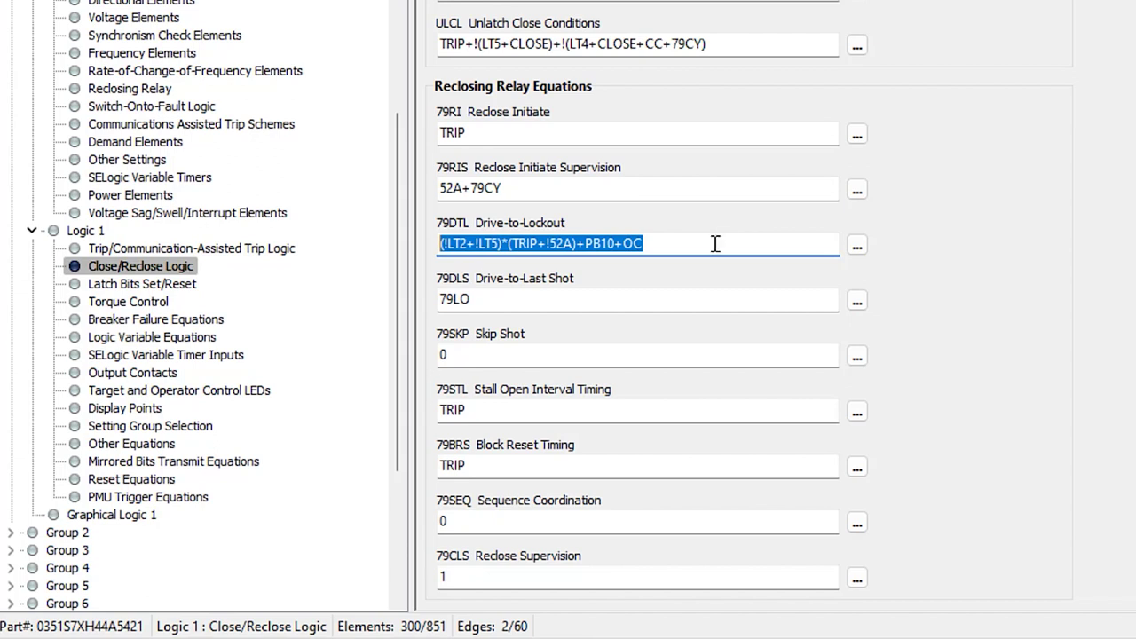
click(641, 244)
drag(623, 249, 365, 219)
key(BackSpace)
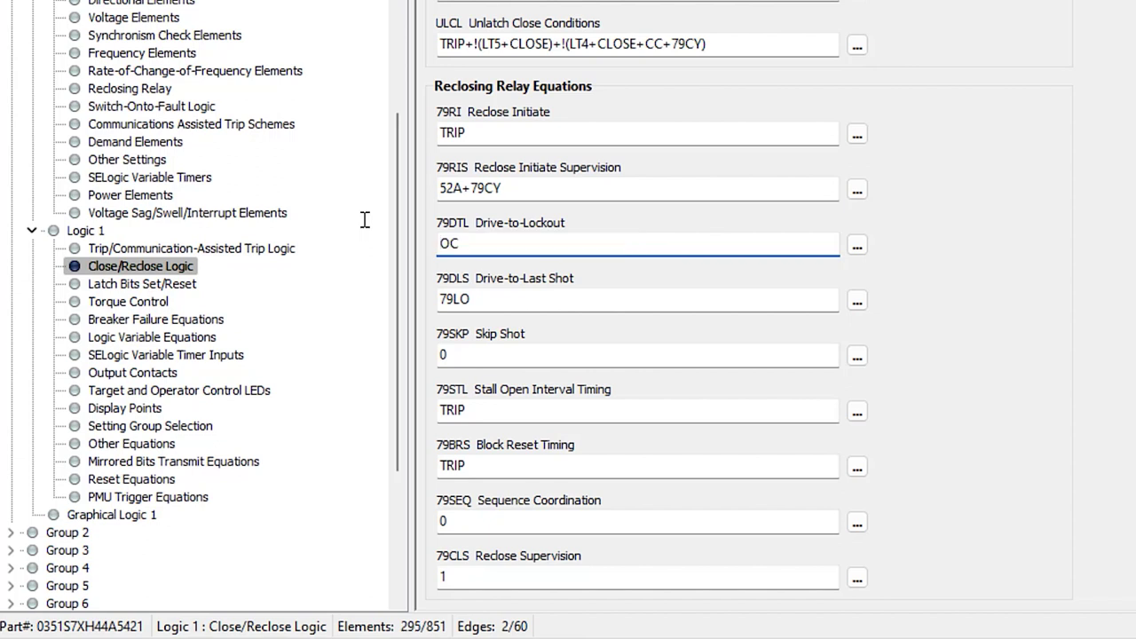
double_click(524, 245)
click(768, 239)
Review the 79DLS Drive-to-Last Shot and 79SKP Skip Shot equations
click(519, 299)
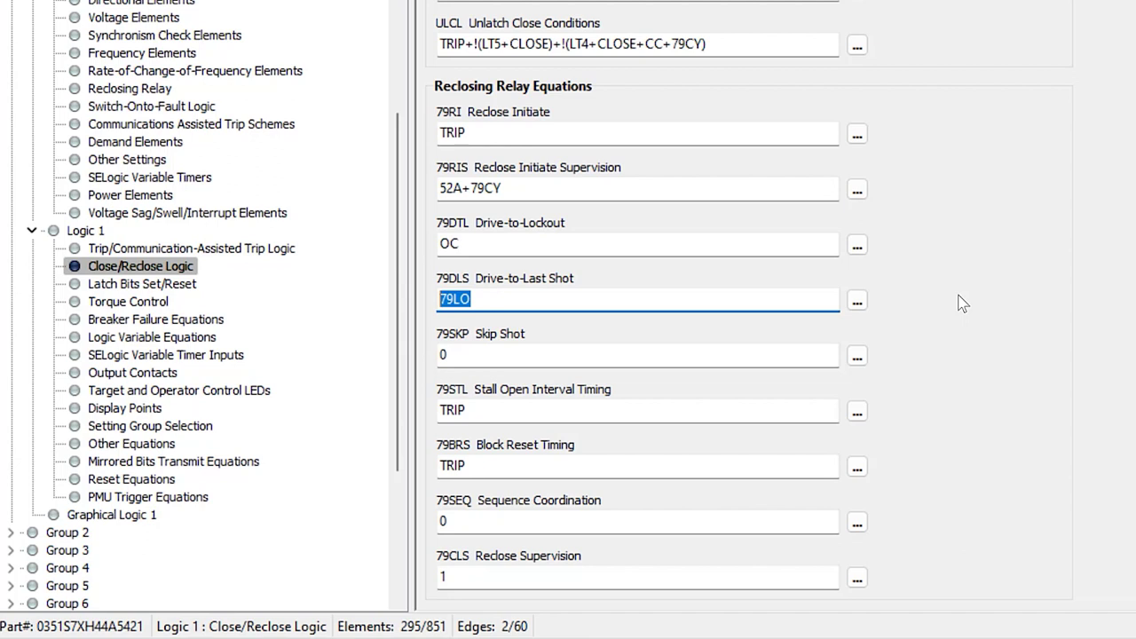
click(553, 363)
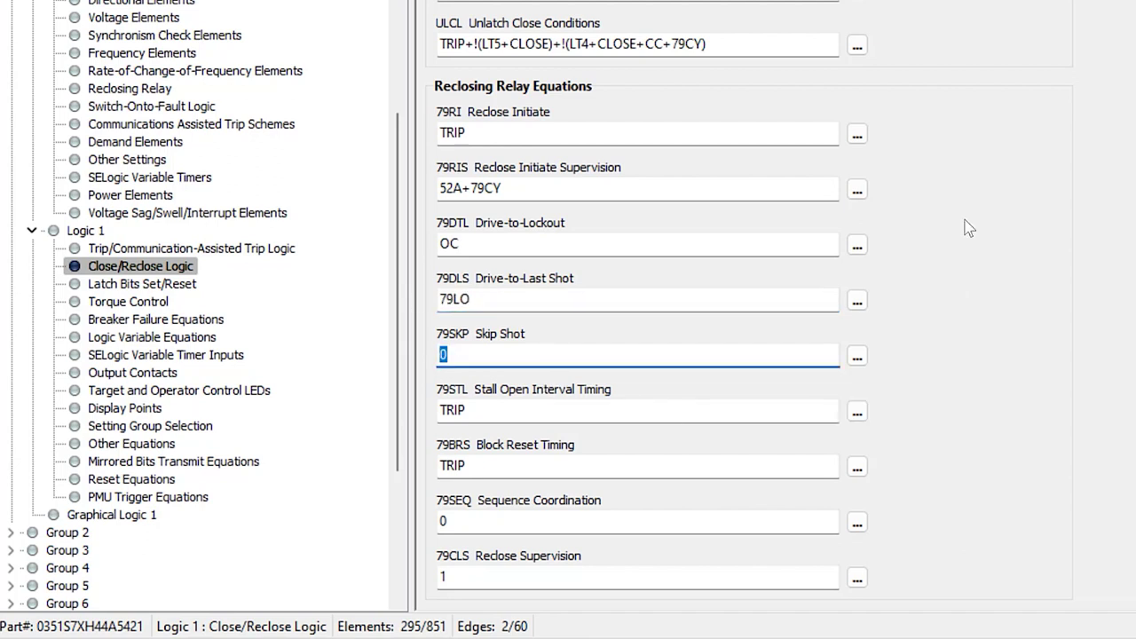
click(519, 300)
click(489, 355)
Compare the 79STL Stall Open Interval Timing and 79BRS Block Reset Timing equations, and check 79SEQ Sequence Coordination and 79CLS Reclose Supervision
key(Tab)
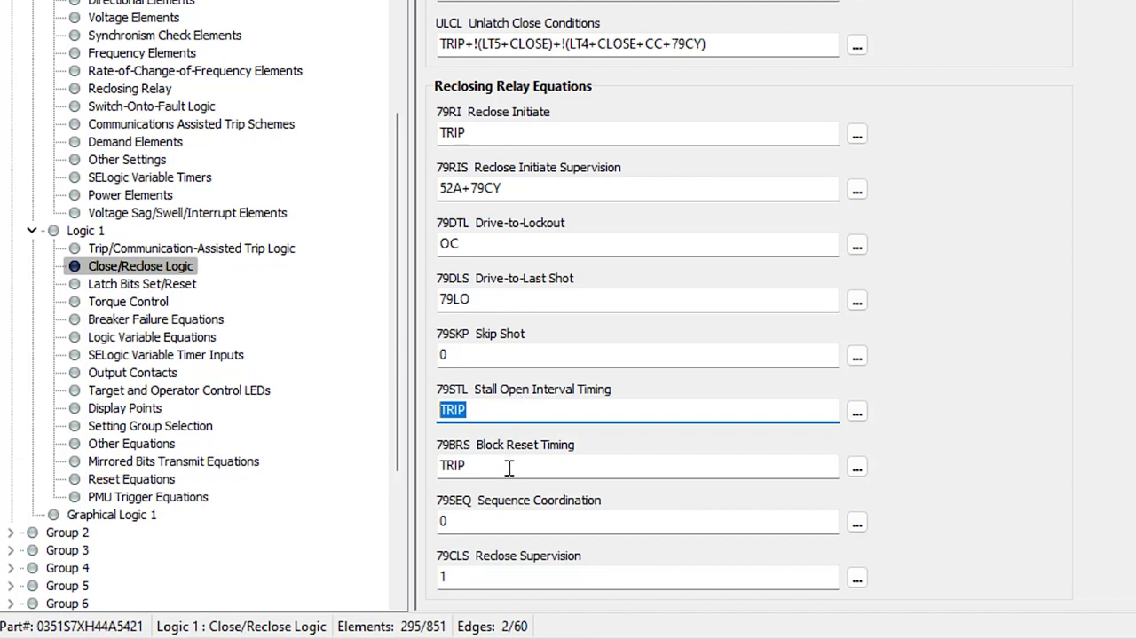
click(600, 472)
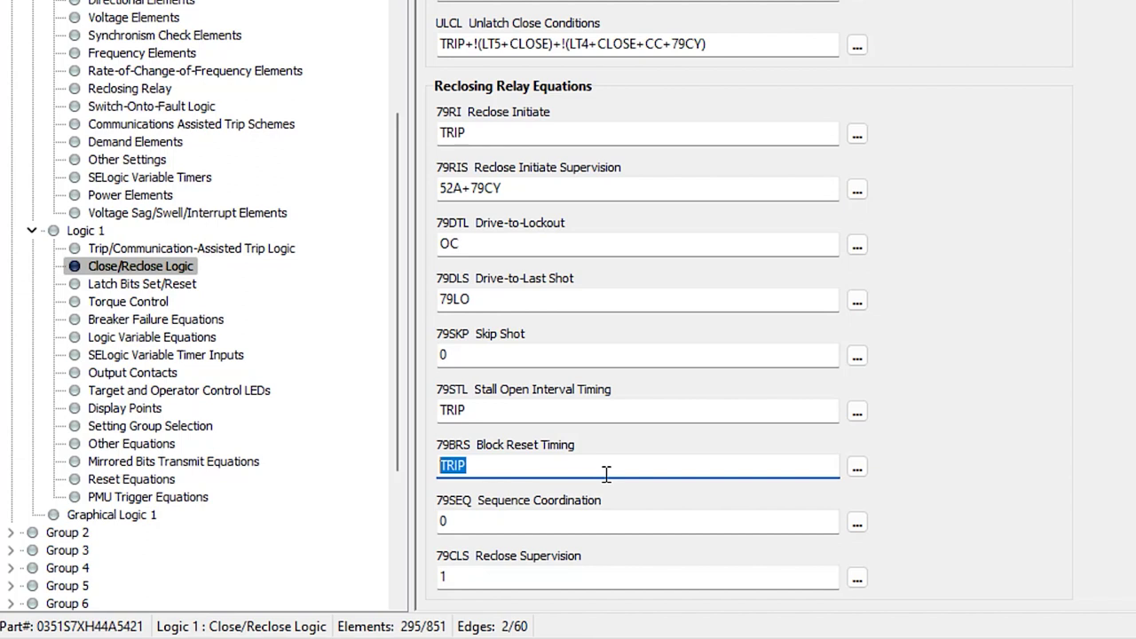
click(512, 409)
click(500, 468)
click(572, 411)
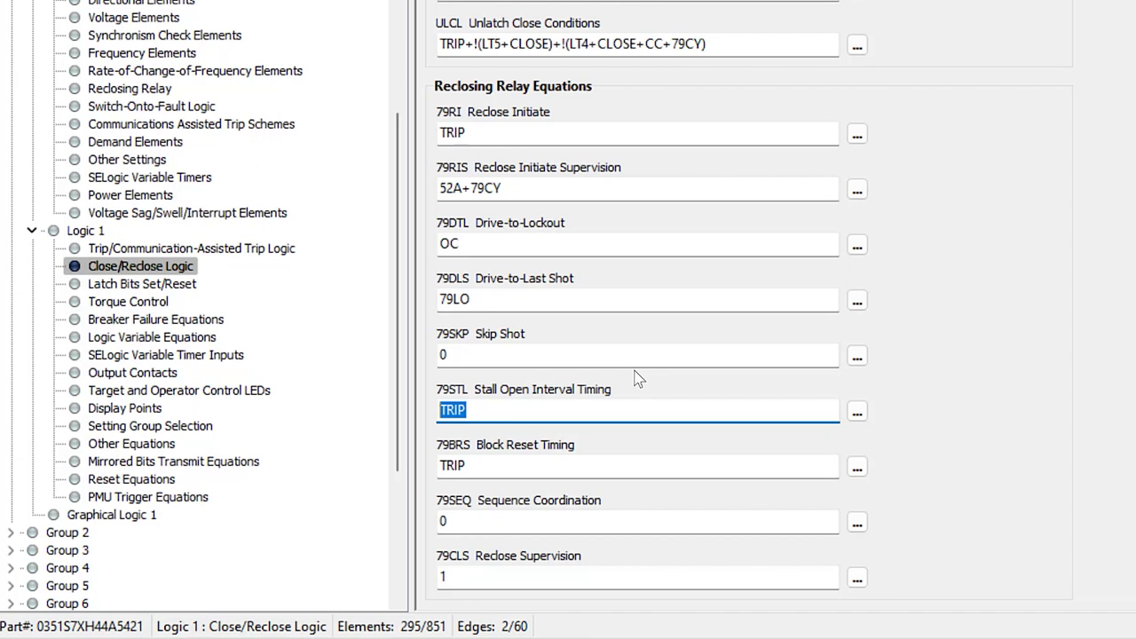
click(511, 467)
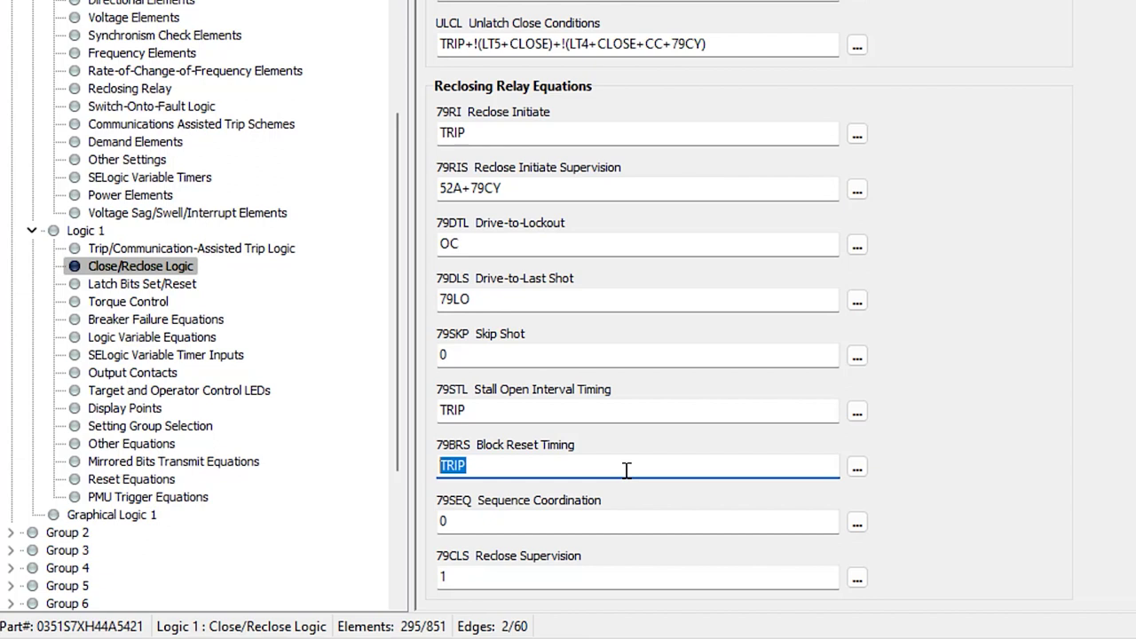
click(556, 521)
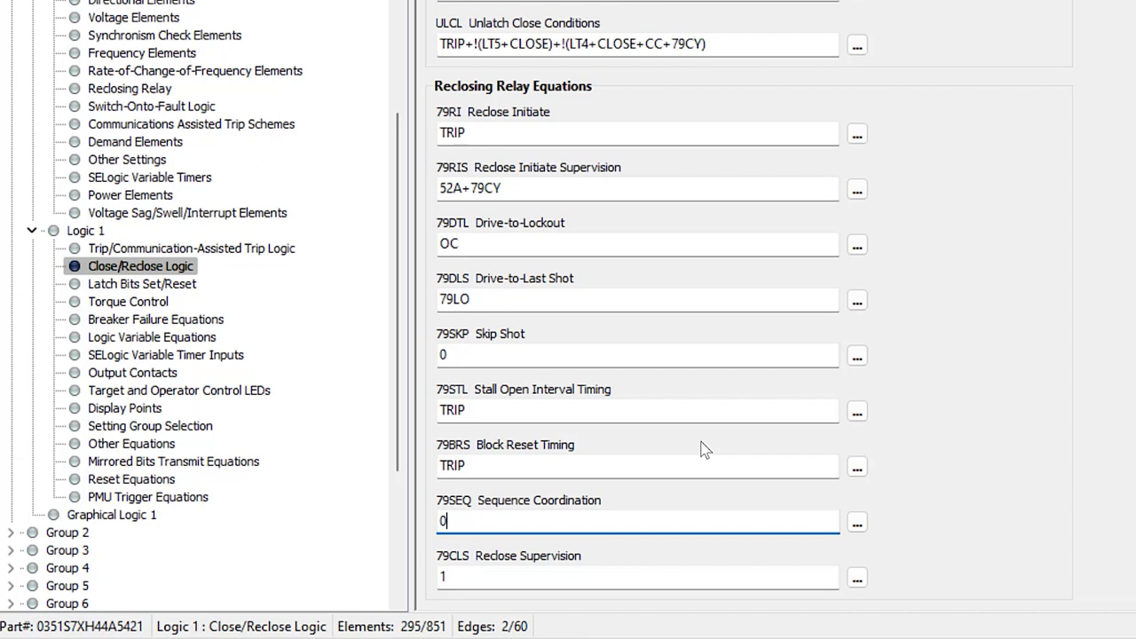
key(Tab)
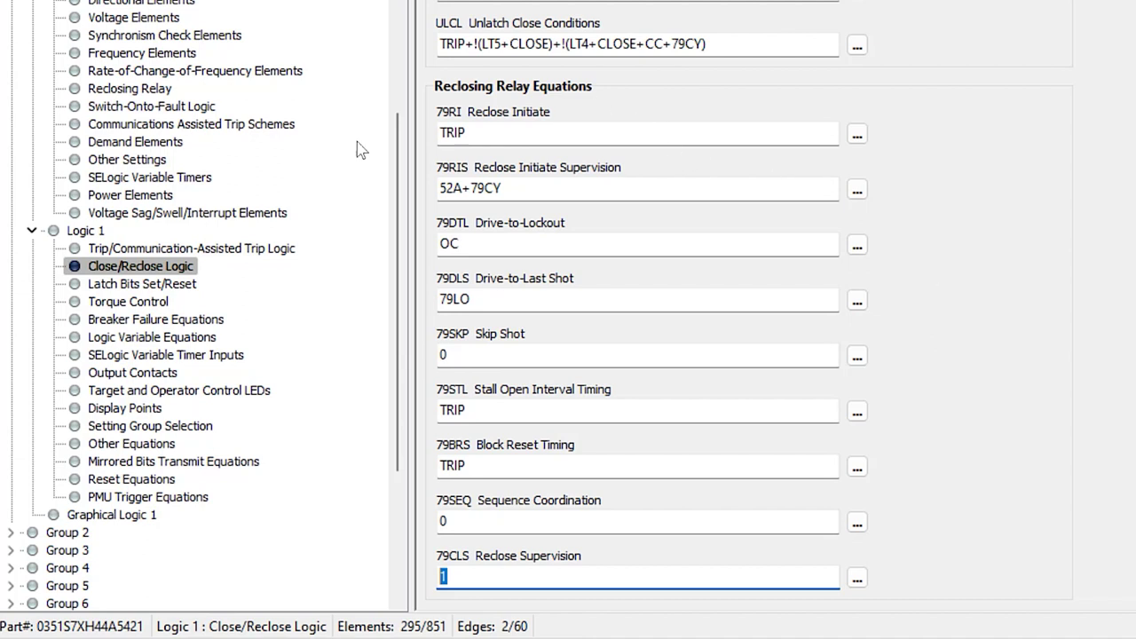
Check the 79CLSD reclose supervision time limit in the Group 1 Reclosing Relay settings against the 79CLS equation in Close/Reclose Logic
click(181, 177)
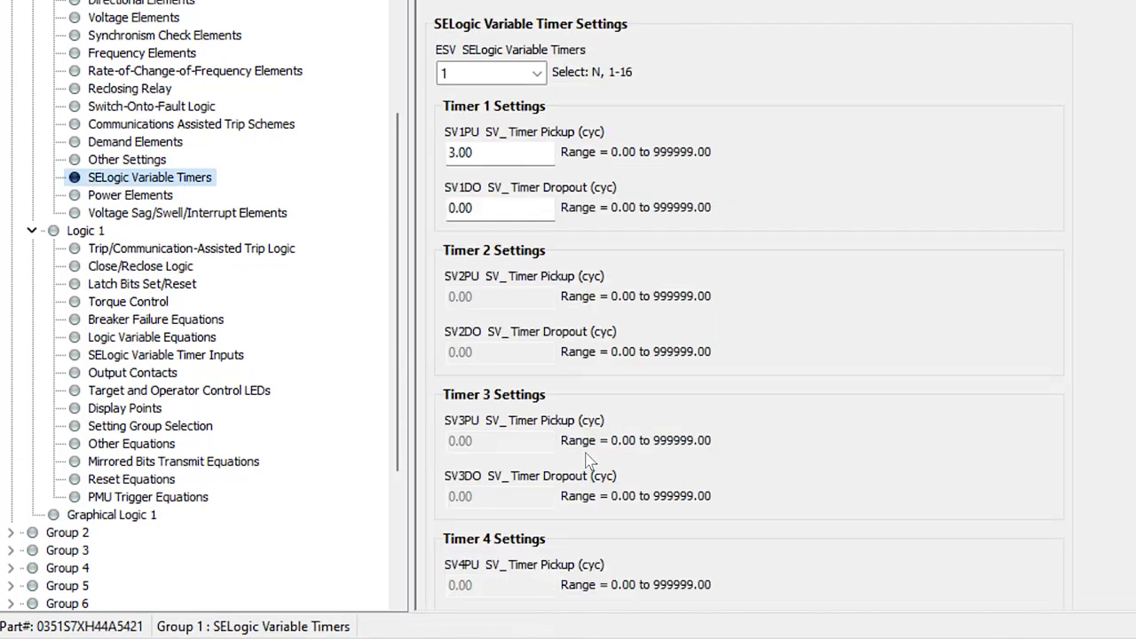
key(Up)
key(Up)
key(Up)
key(Up)
key(Up)
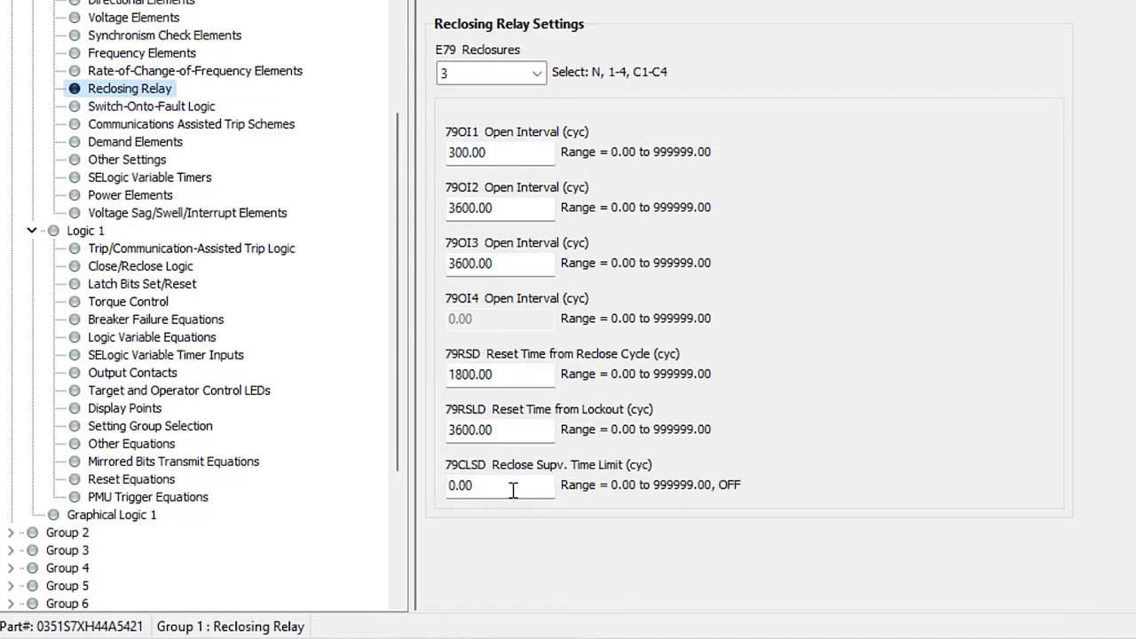
drag(515, 485, 346, 471)
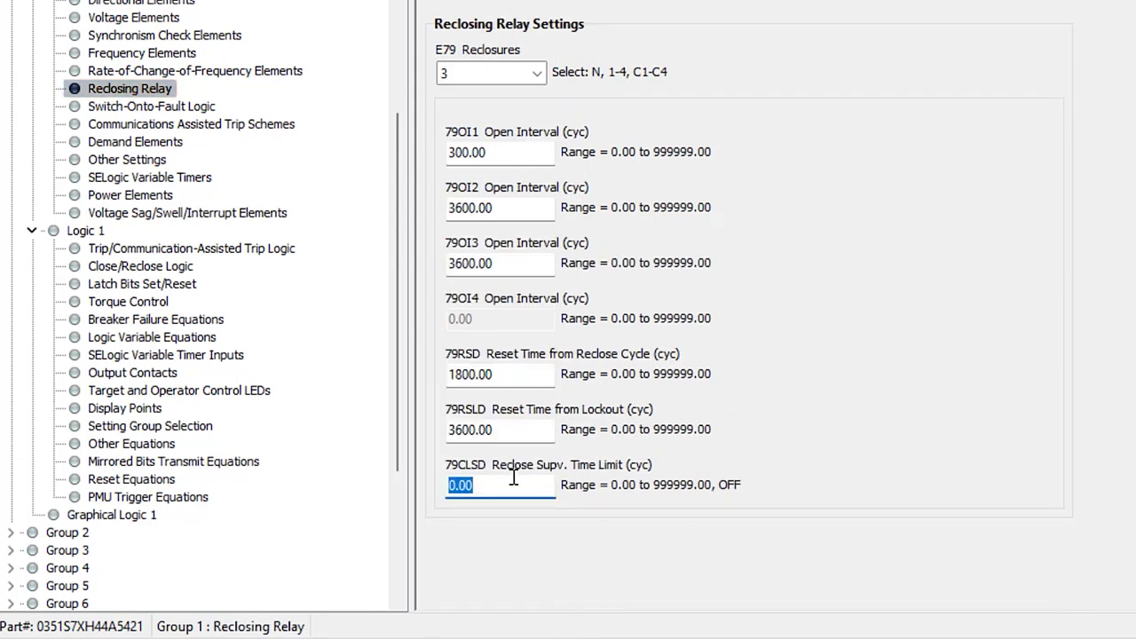
click(170, 268)
scroll(524, 459, down, 5)
drag(486, 577, 376, 563)
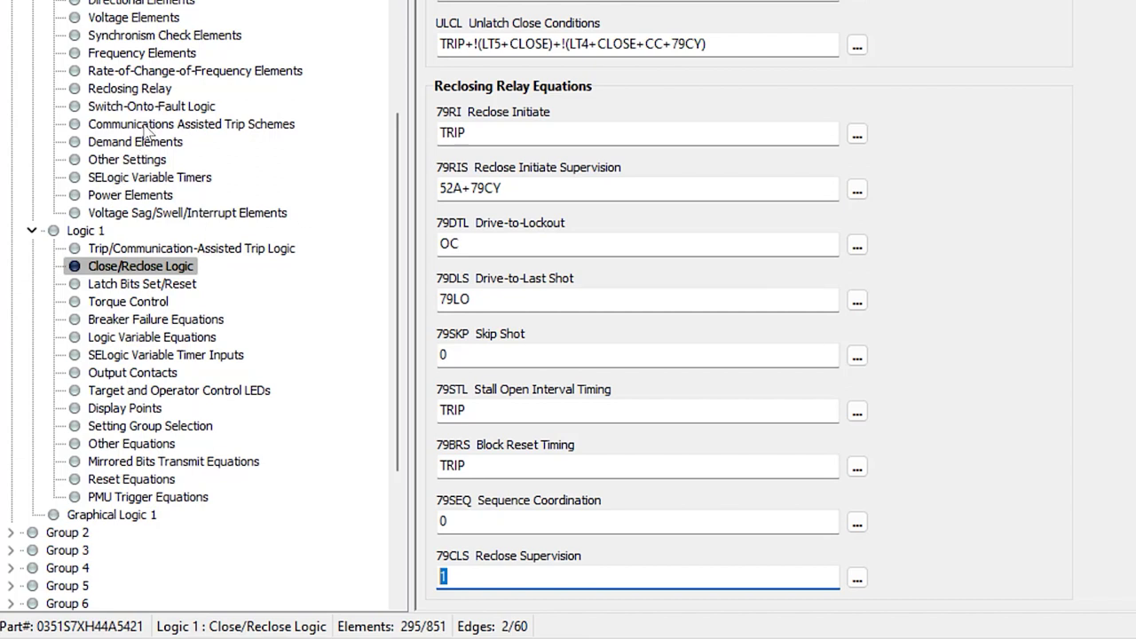
Revisit the Reclosing Relay settings under Set 1 of Group 1 and the Close/Reclose Logic equations under Logic 1
click(146, 89)
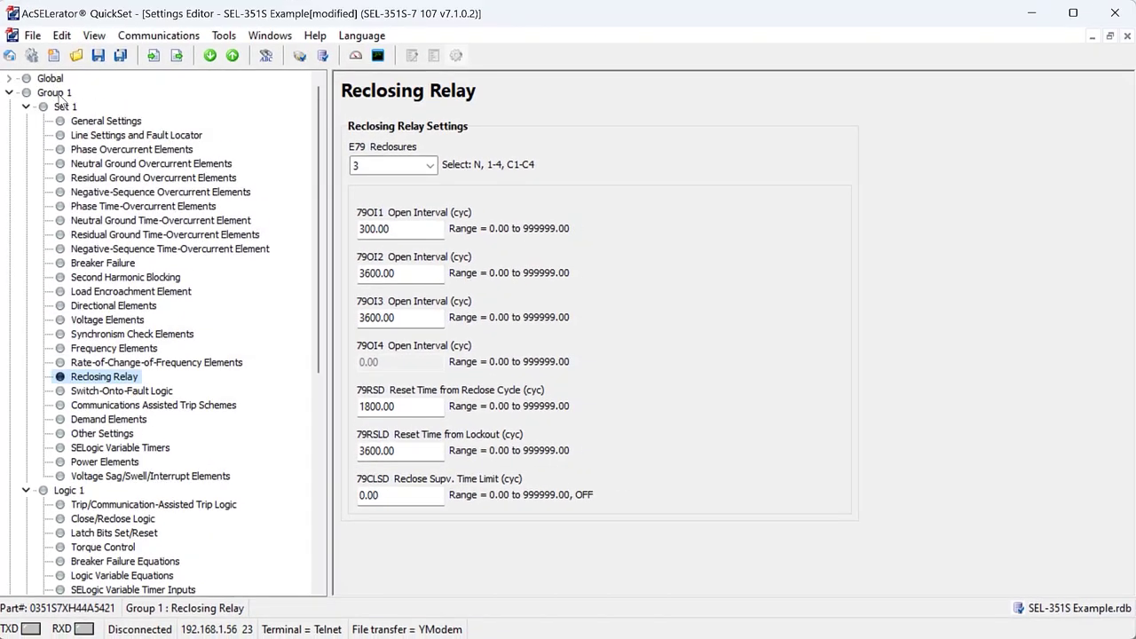
scroll(174, 324, down, 2)
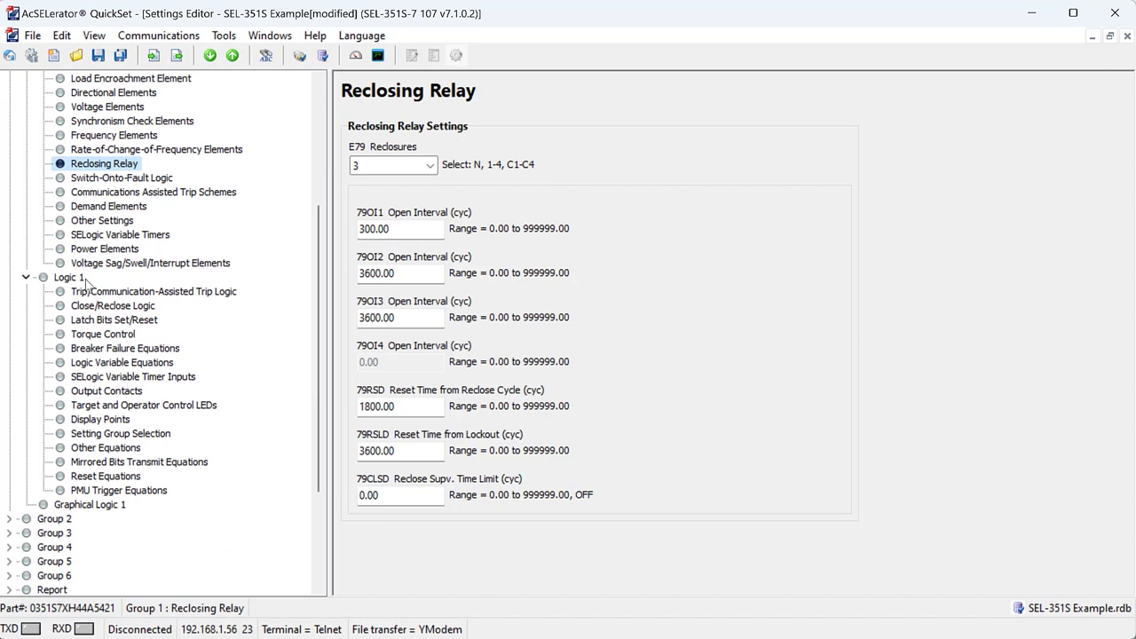
click(126, 309)
scroll(662, 367, down, 1)
scroll(661, 368, down, 2)
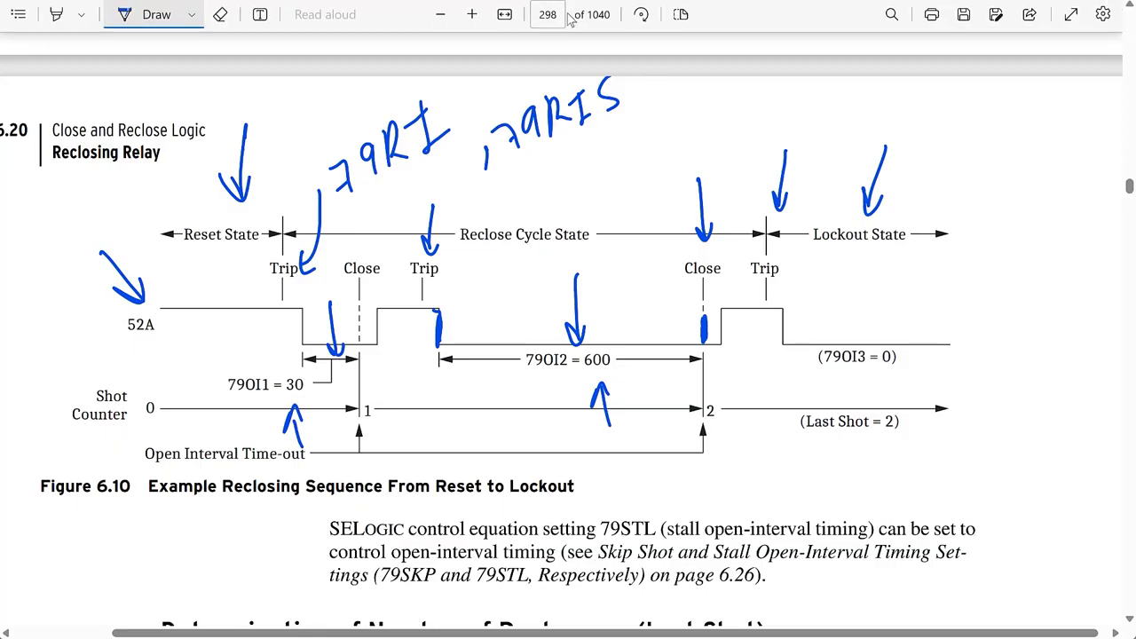
Switch to the instruction manual PDF, go to page 281, and mark the open interval time-out input of Figure 6.2 Close Logic with two arrows
click(548, 14)
text(281)
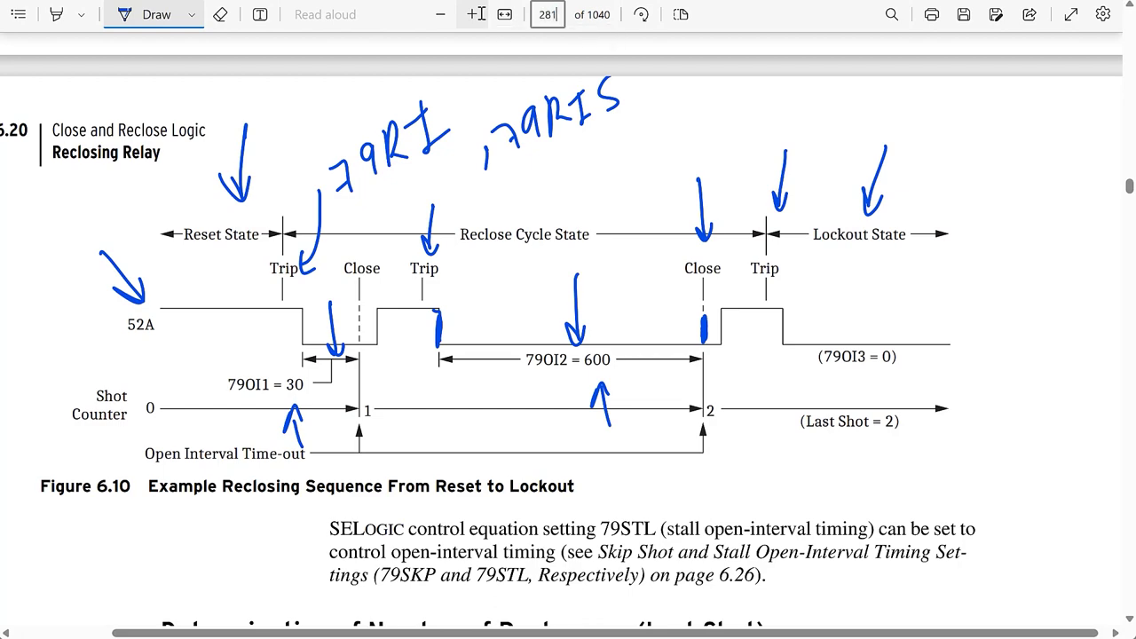
key(Return)
scroll(615, 4, down, 4)
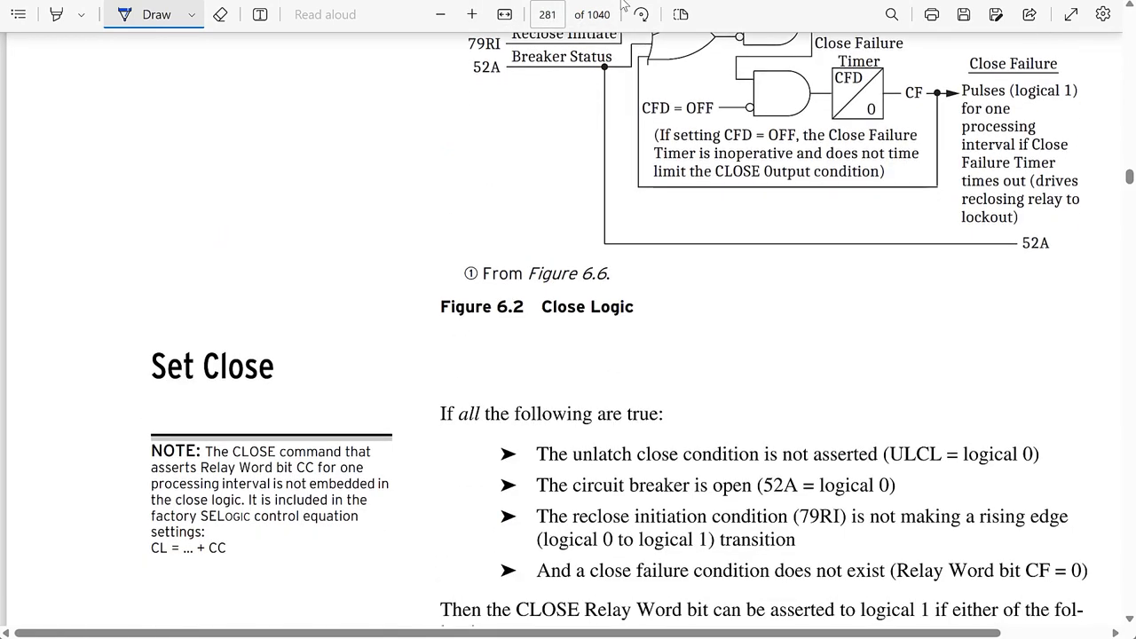
scroll(789, 217, up, 1)
scroll(788, 217, up, 1)
scroll(788, 217, down, 1)
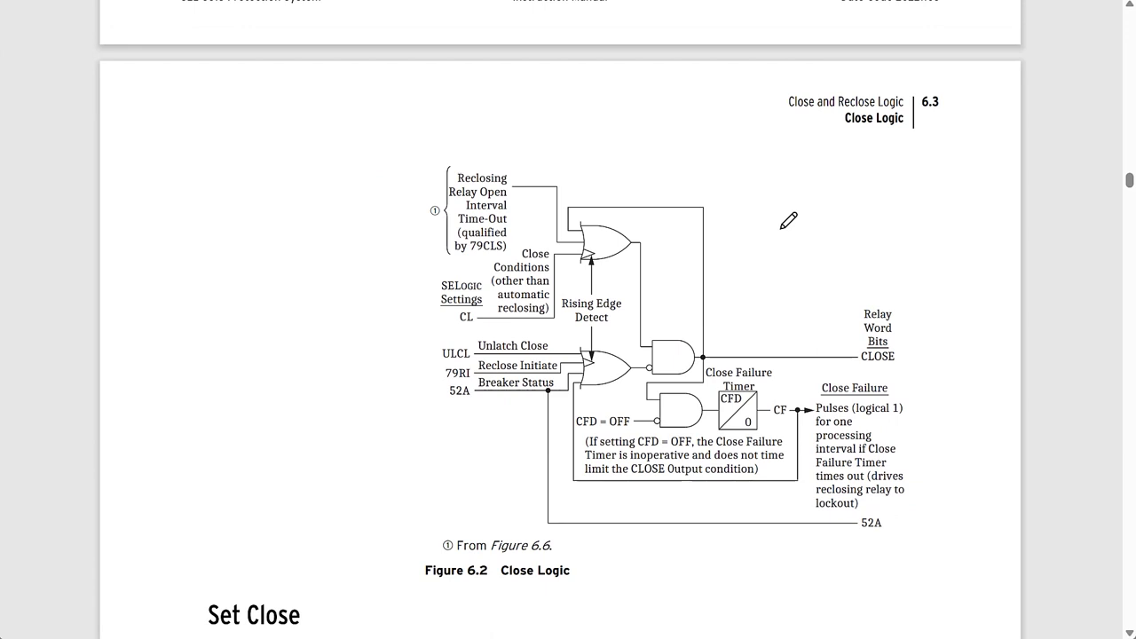
drag(386, 131, 423, 176)
mouse_move(482, 119)
mouse_down()
mouse_move(486, 156)
mouse_move(492, 143)
mouse_up()
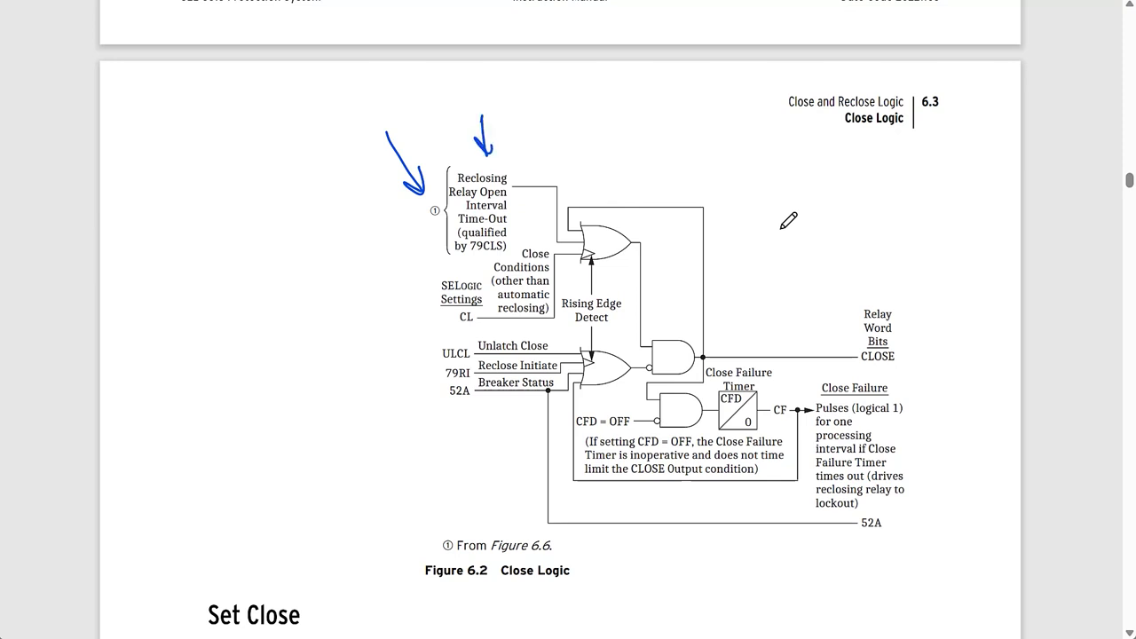